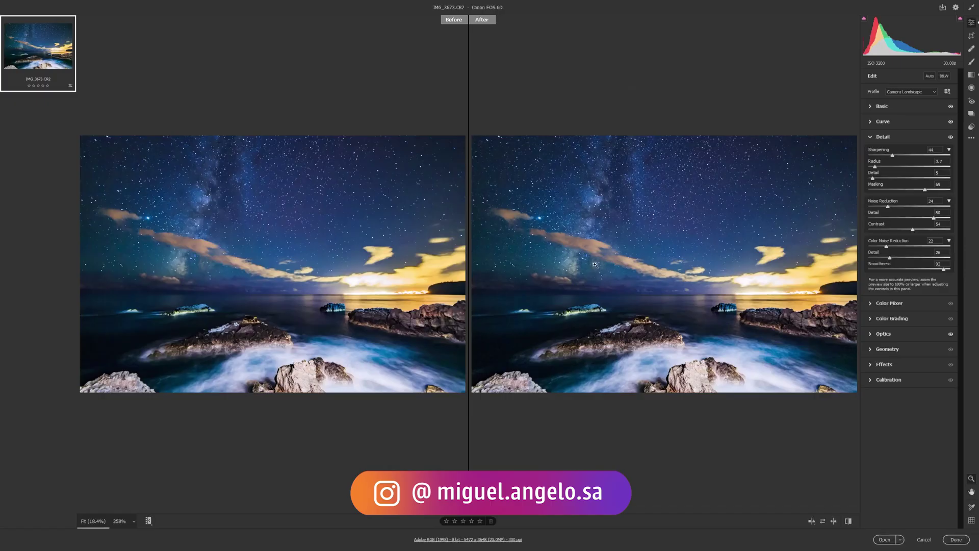
Compare the before and after noise up close in the starry sky and on the rocks near the shore
left_click(586, 261)
left_click_drag(565, 239, 704, 428)
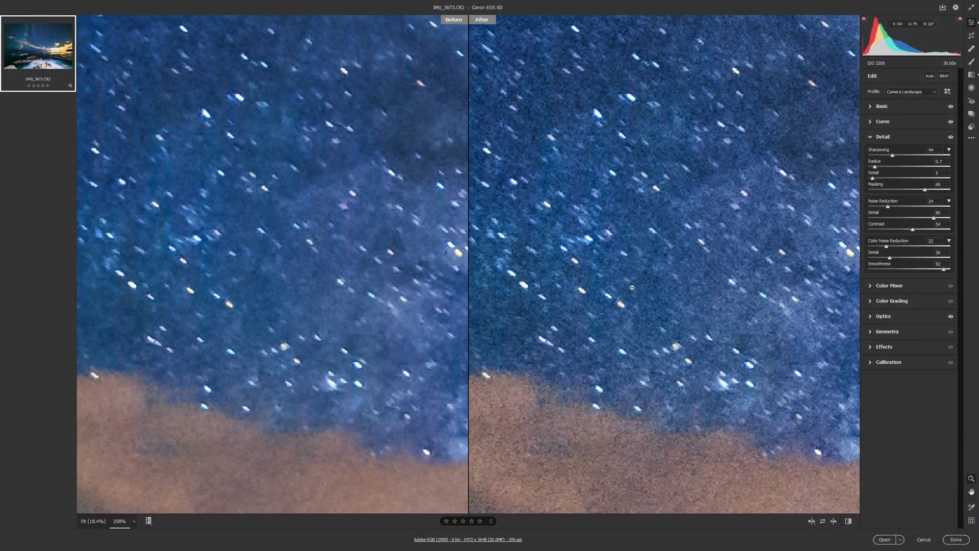
left_click(632, 288)
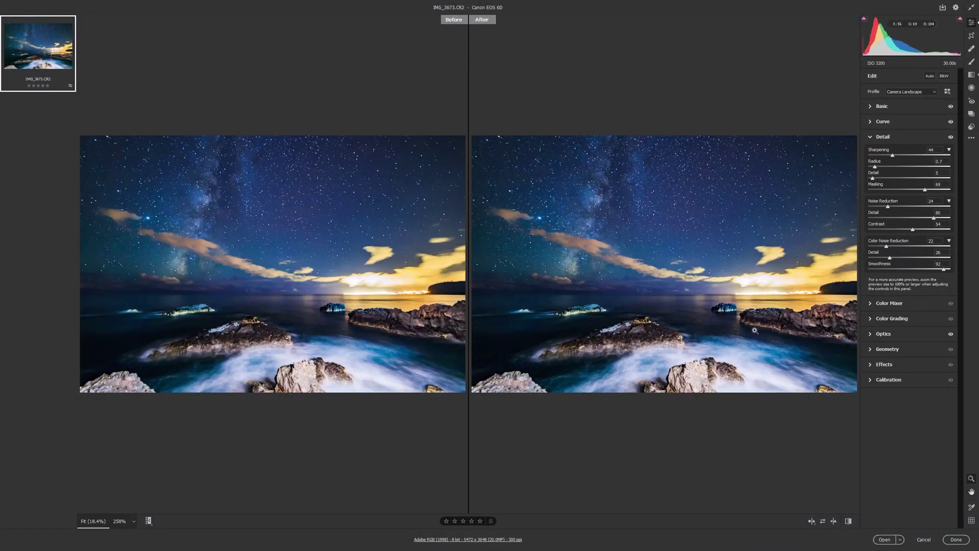
left_click(734, 335)
left_click_drag(632, 253, 706, 282)
left_click_drag(632, 271, 737, 284)
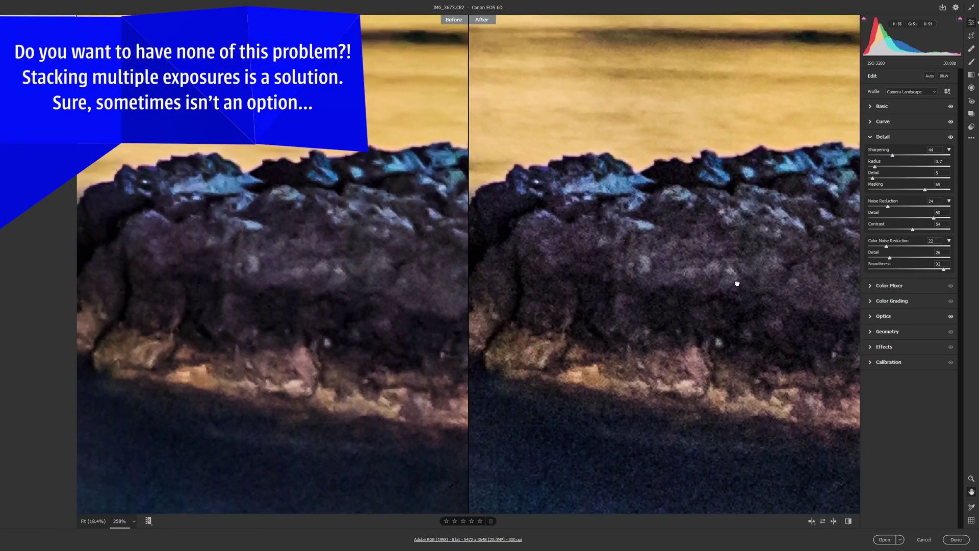
left_click_drag(538, 286, 595, 284)
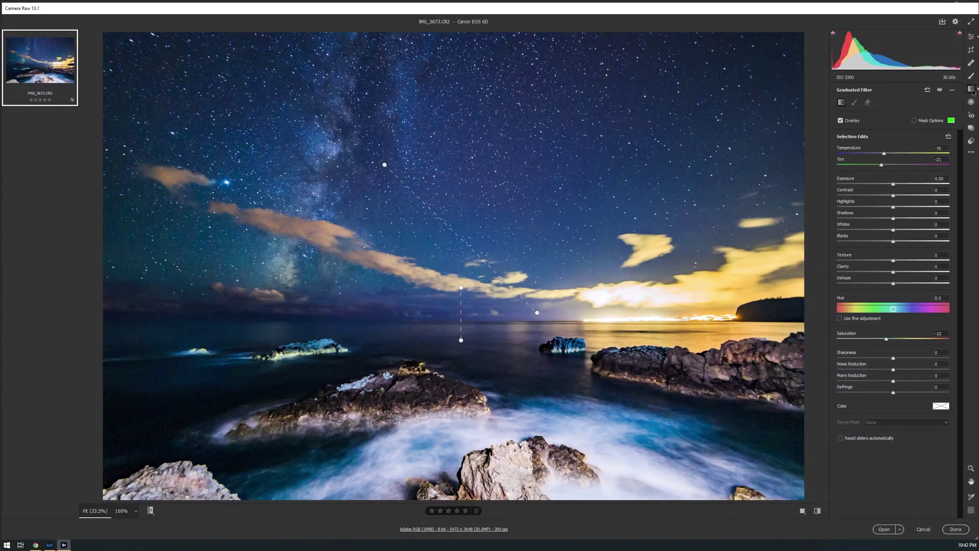
Switch to Lightroom Classic and open the Graduated Filter for the same photo
left_click(49, 545)
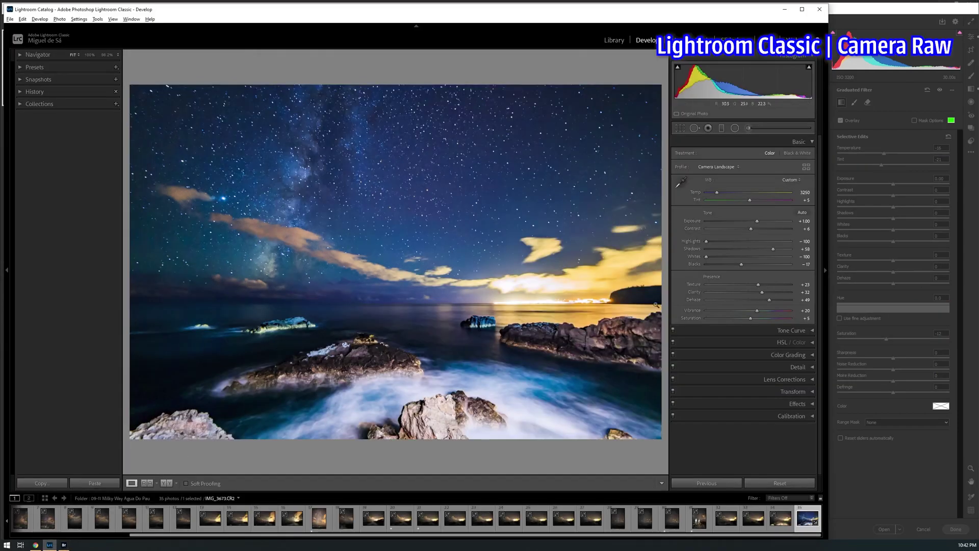
left_click(723, 130)
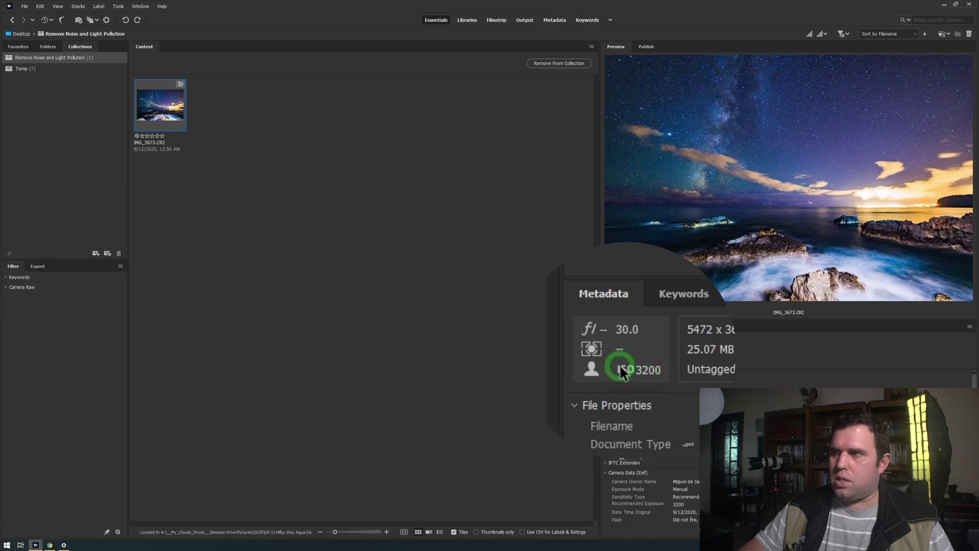
Examine the noise in the clouds, Milky Way and horizon headland of IMG_3673.CR2 in a magnified full-screen preview
key("space")
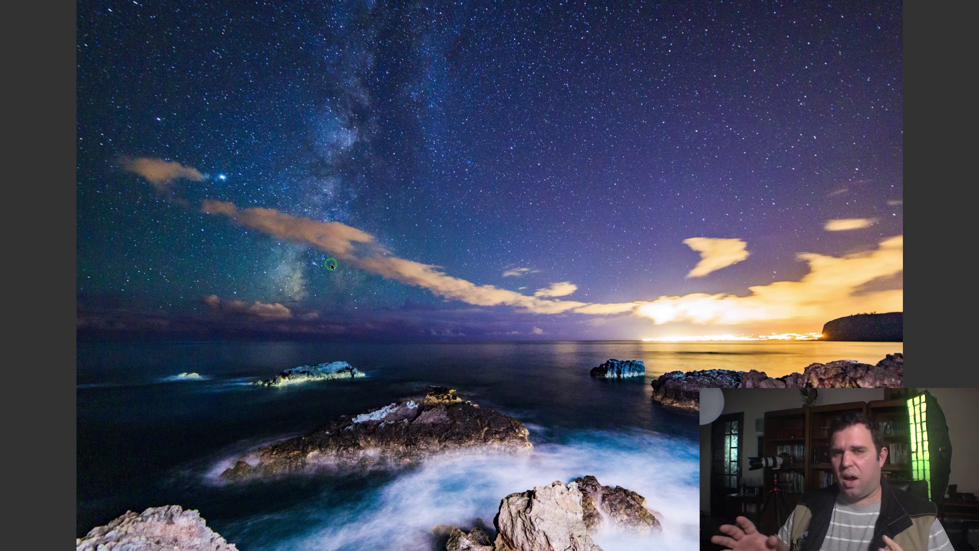
left_click(341, 236)
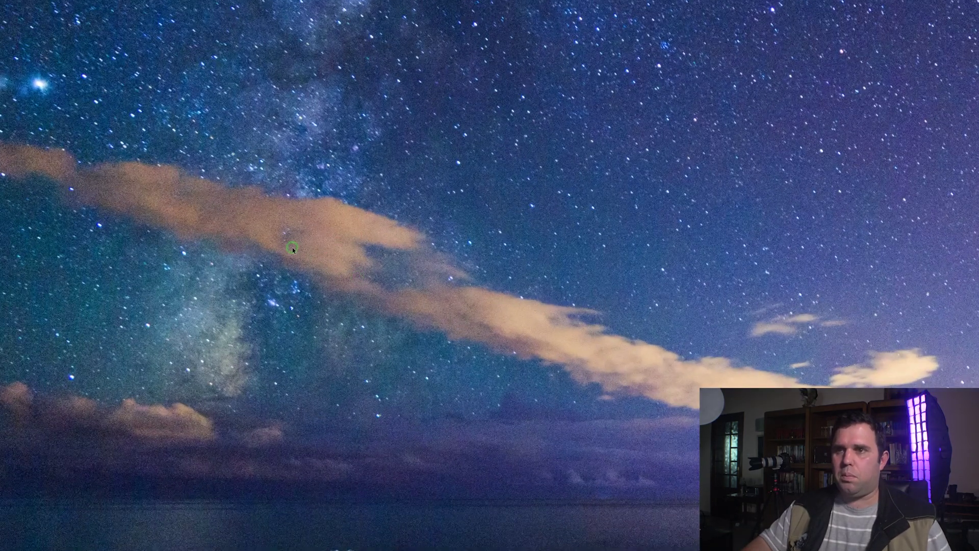
scroll(293, 247, "up", 3)
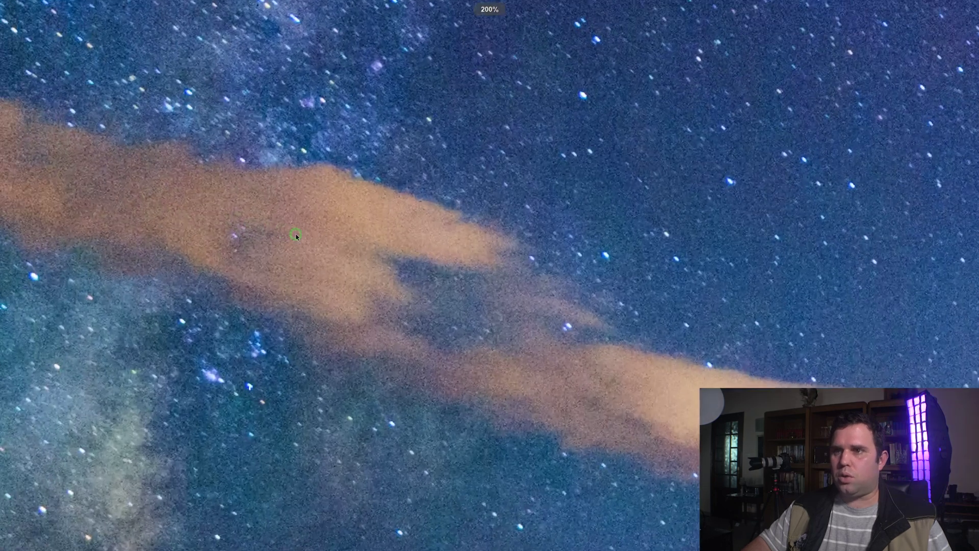
left_click(286, 235)
left_click(492, 301)
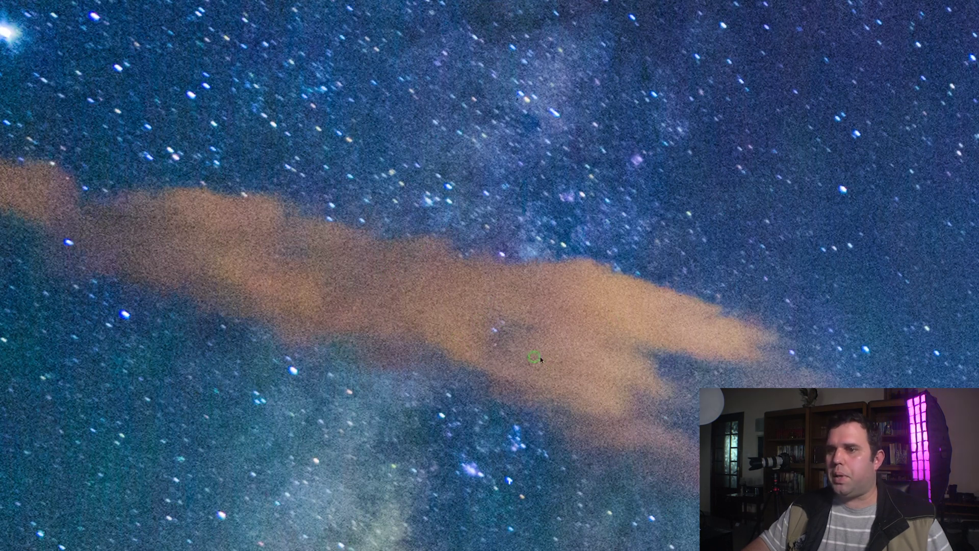
scroll(504, 360, "down", 3)
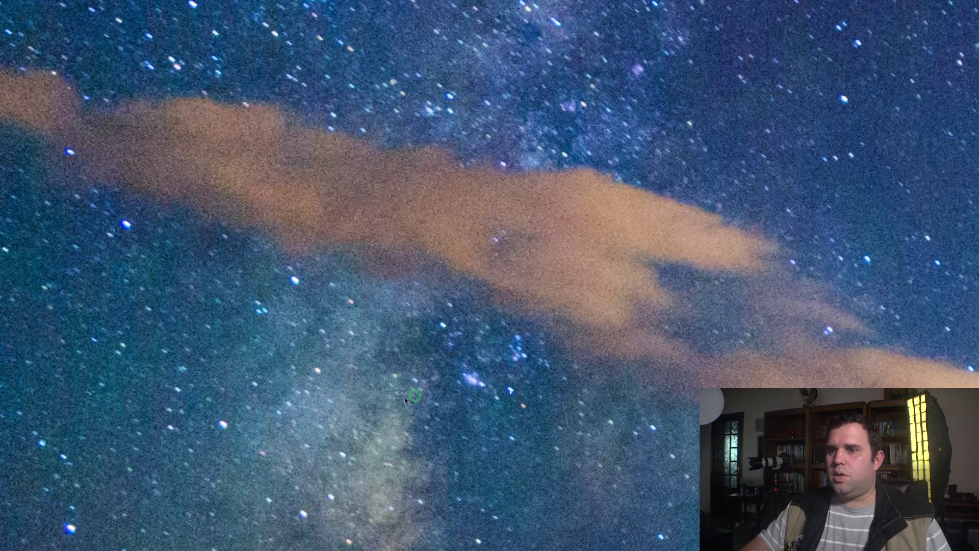
left_click(259, 408)
left_click(237, 427)
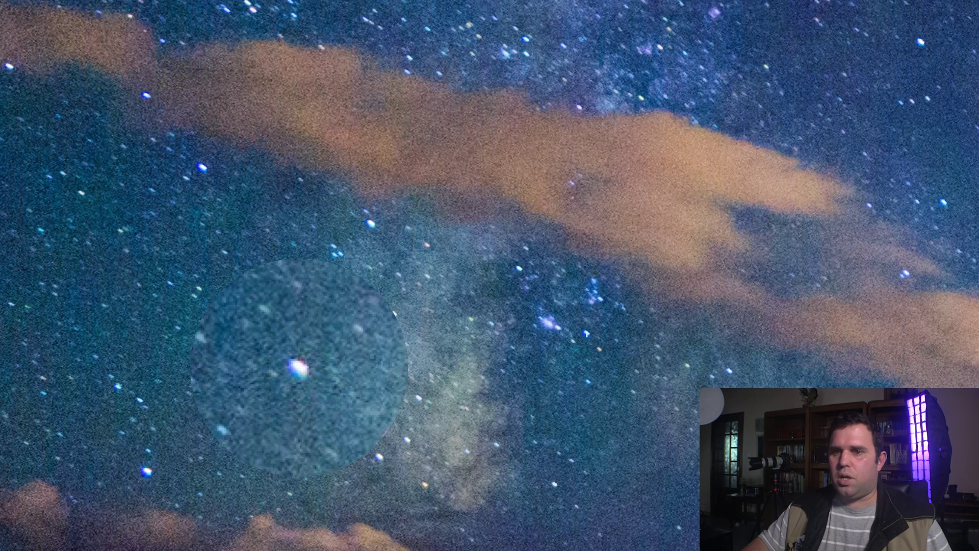
left_click(506, 351)
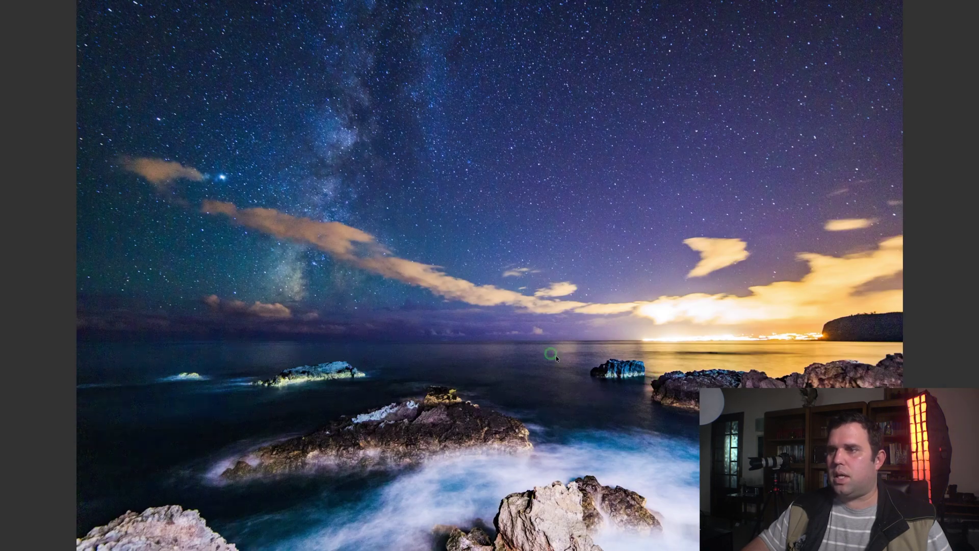
left_click(871, 352)
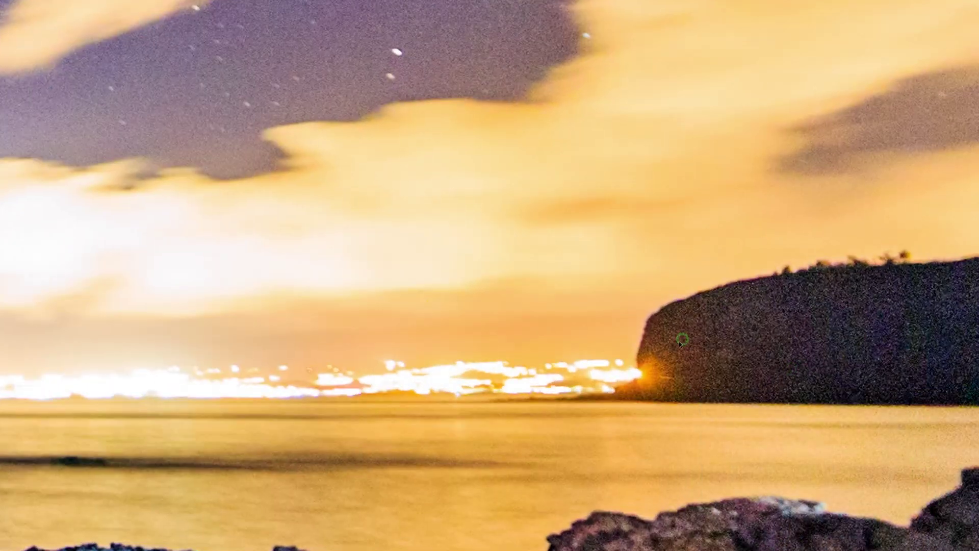
left_click(743, 352)
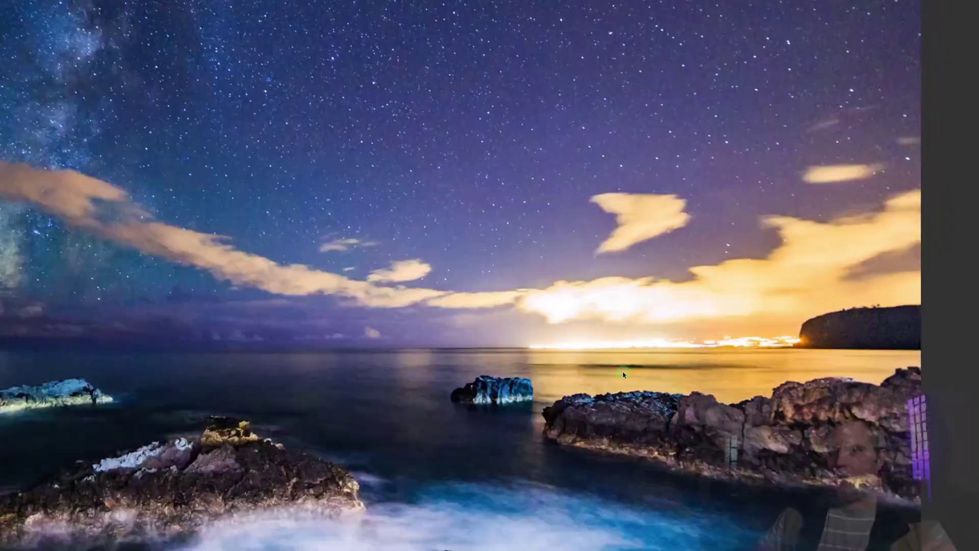
Leave the full-screen preview, open IMG_3673.CR2 in Camera Raw and set Dehaze to +53
key("space")
key("ctrl+r")
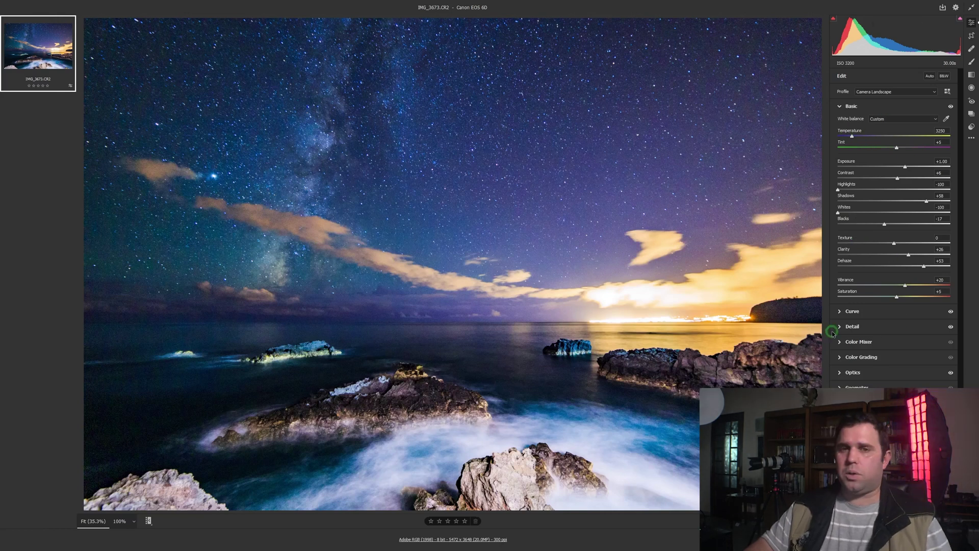
left_click_drag(924, 266, 923, 266)
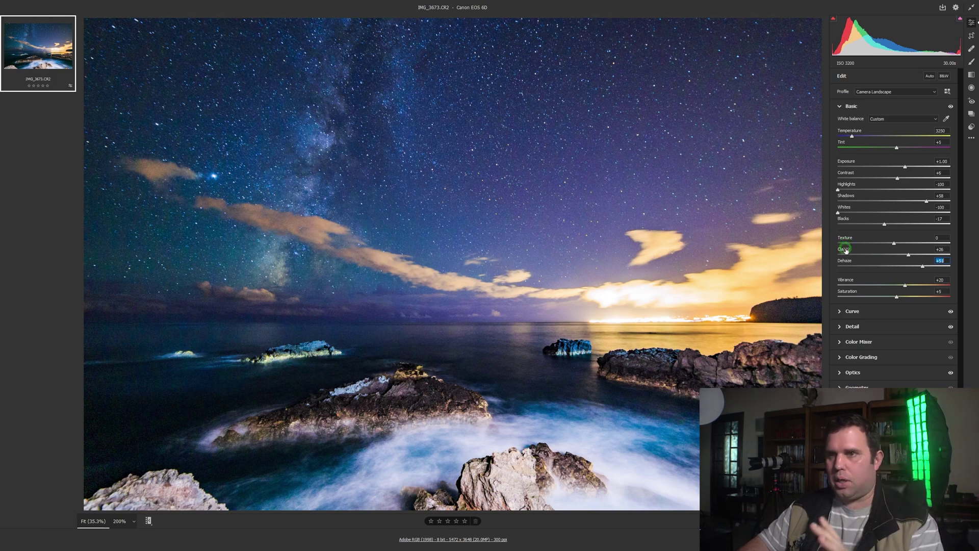
type("53")
key("Return")
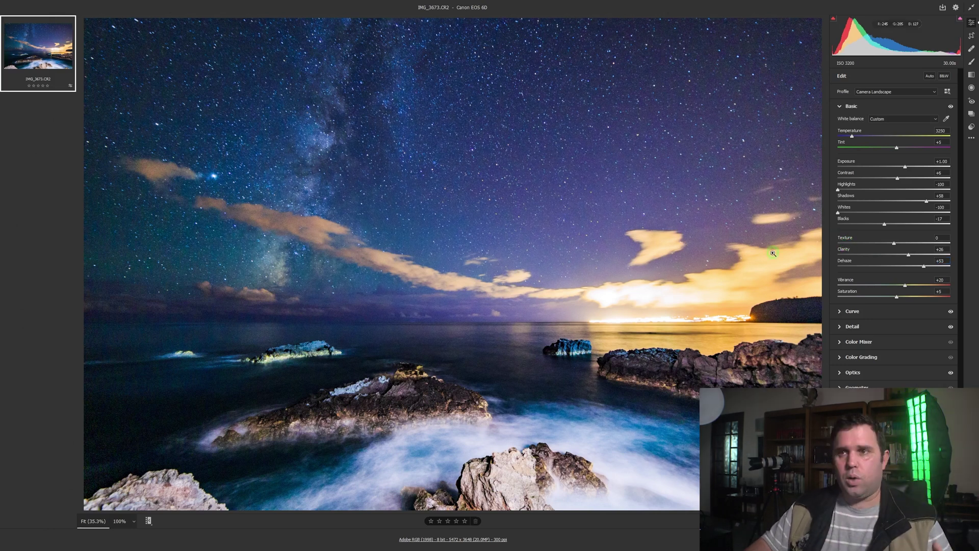
Set the magnification to 200% and inspect the noise around the orange cloud and the Milky Way
left_click(431, 173)
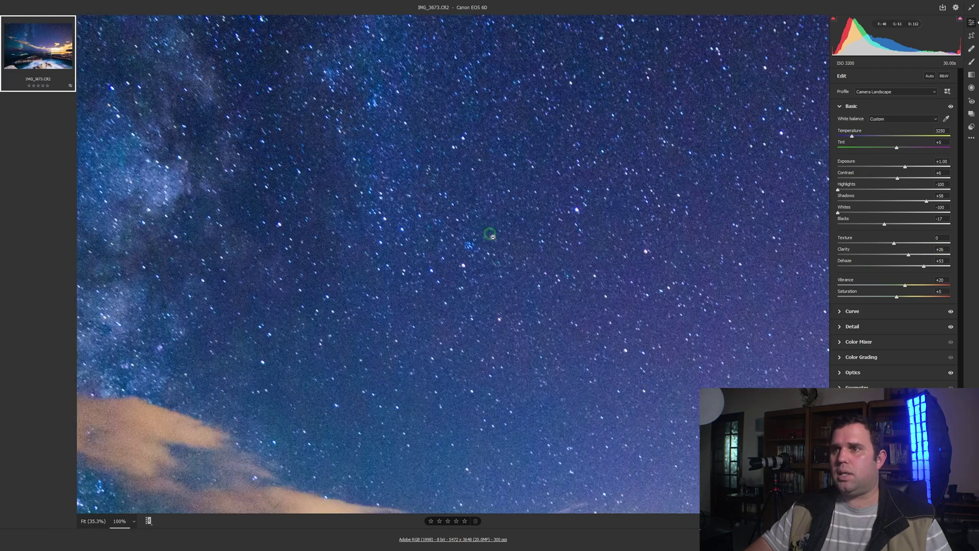
left_click(134, 521)
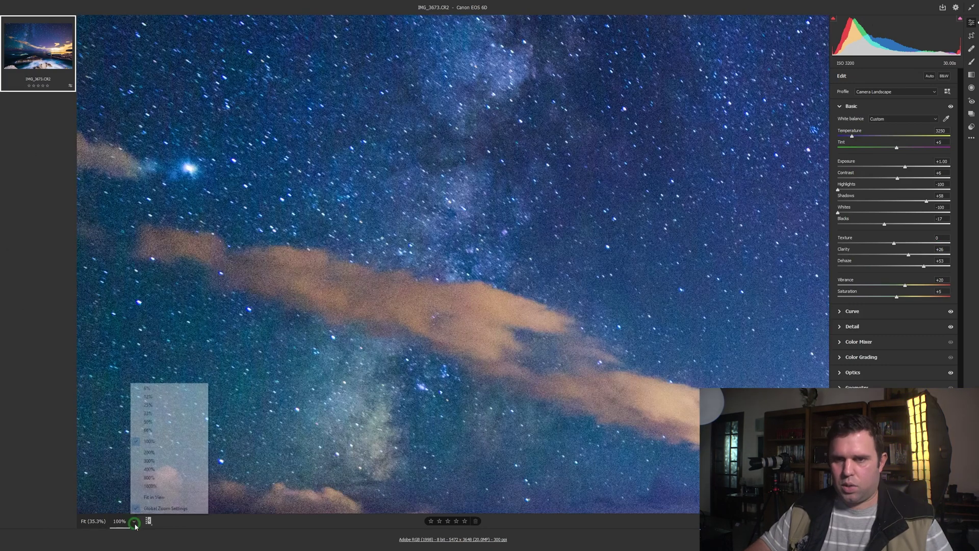
left_click(161, 453)
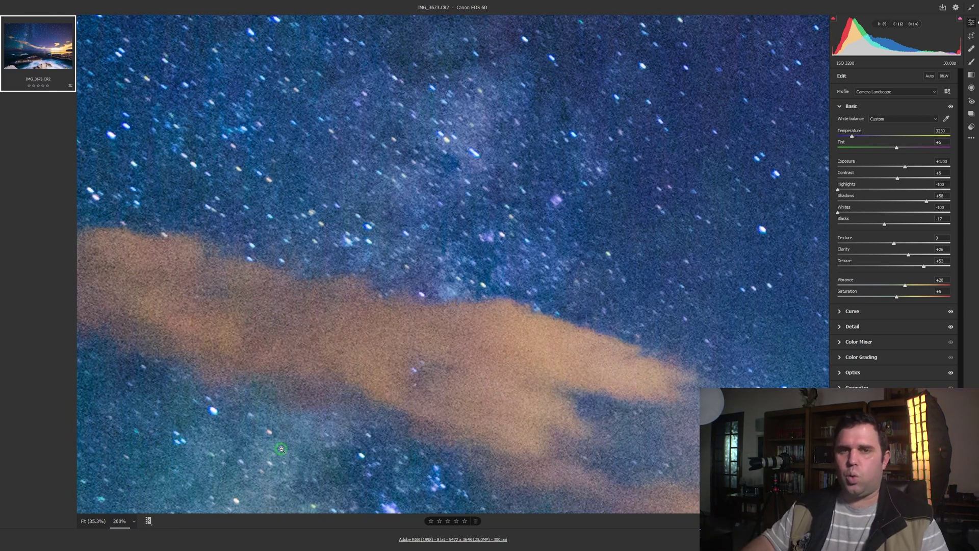
key("space")
left_click_drag(372, 350, 377, 188)
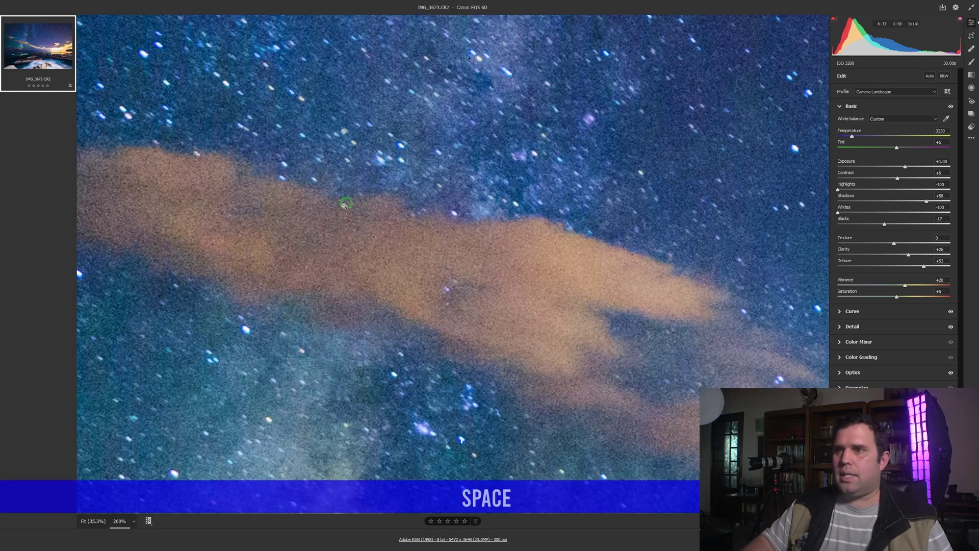
left_click_drag(458, 378, 442, 224)
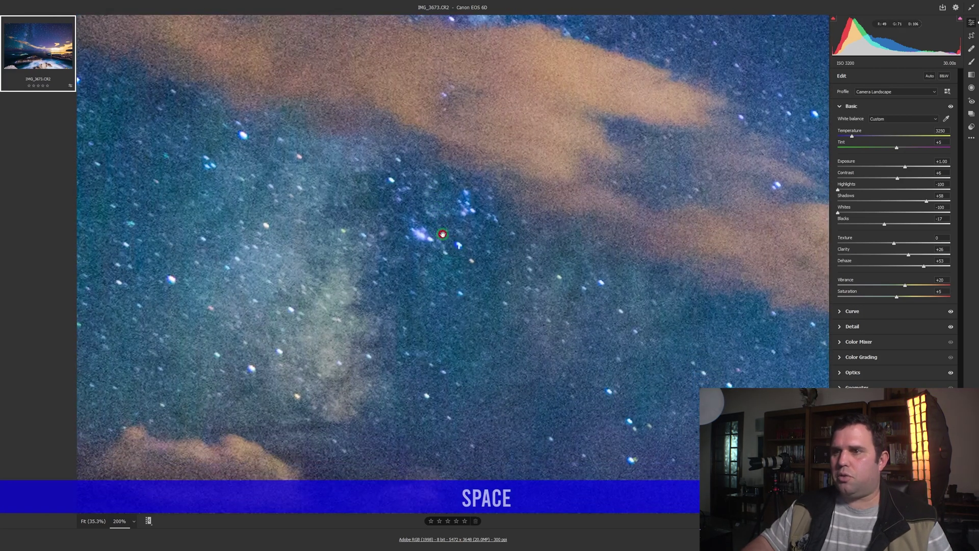
left_click_drag(414, 311, 675, 334)
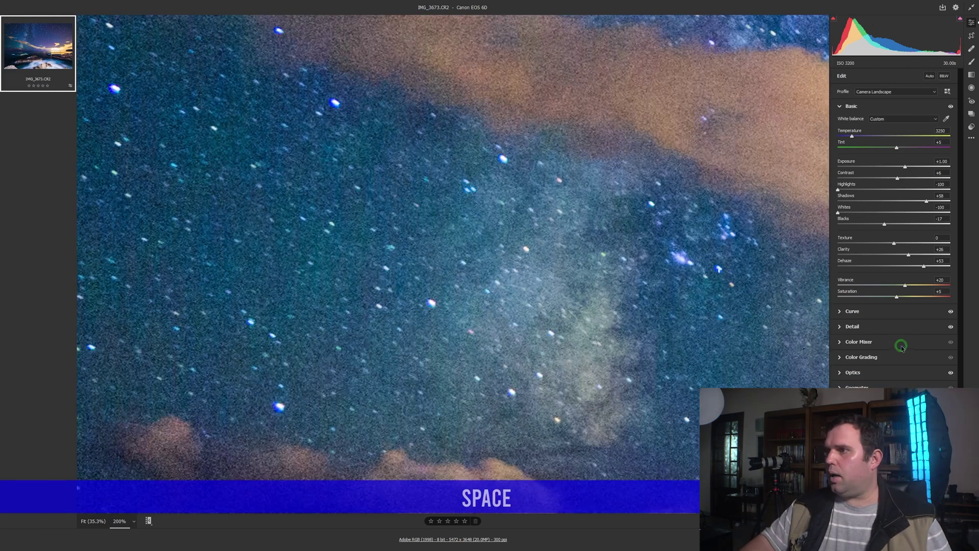
In the Optics settings, enable Remove chromatic aberration and raise the Defringe Purple Amount
left_click(862, 368)
left_click(821, 208)
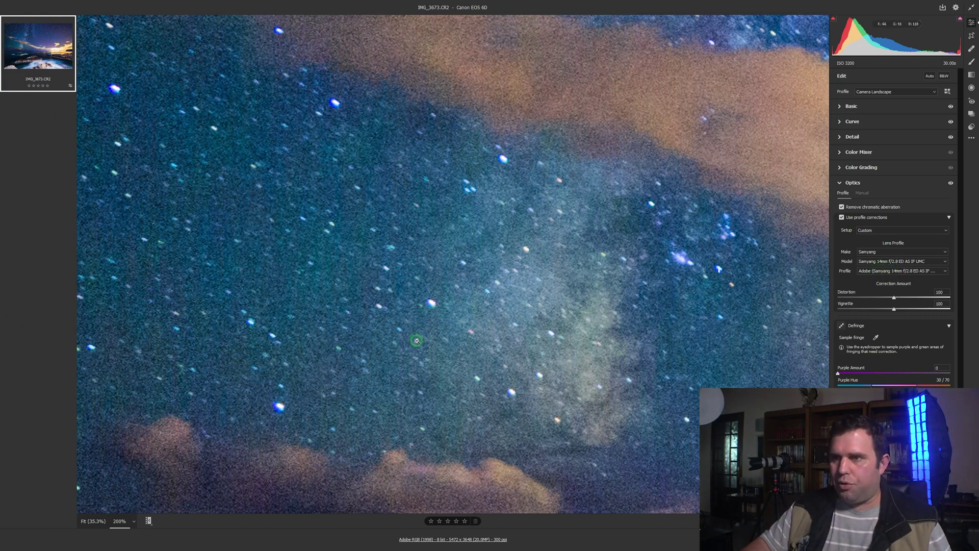
left_click(872, 331)
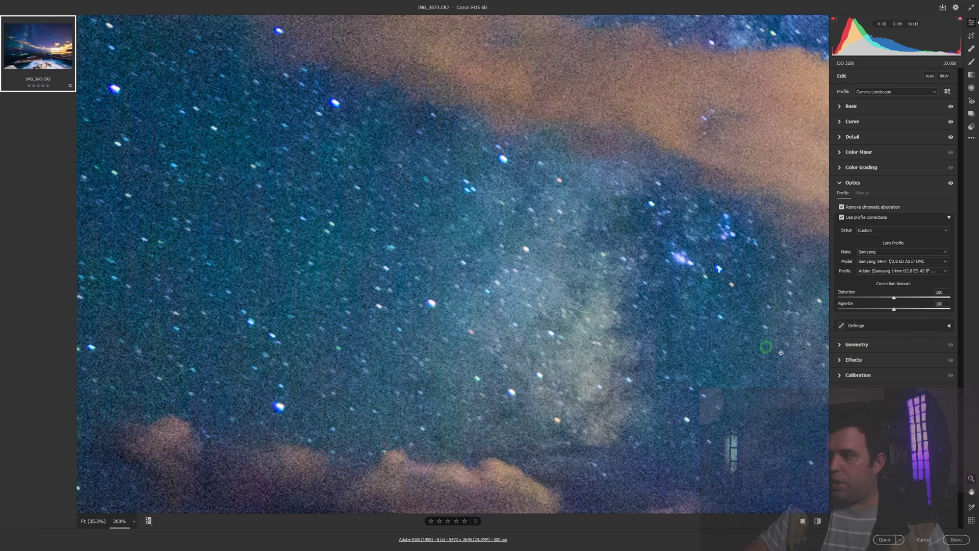
left_click(861, 327)
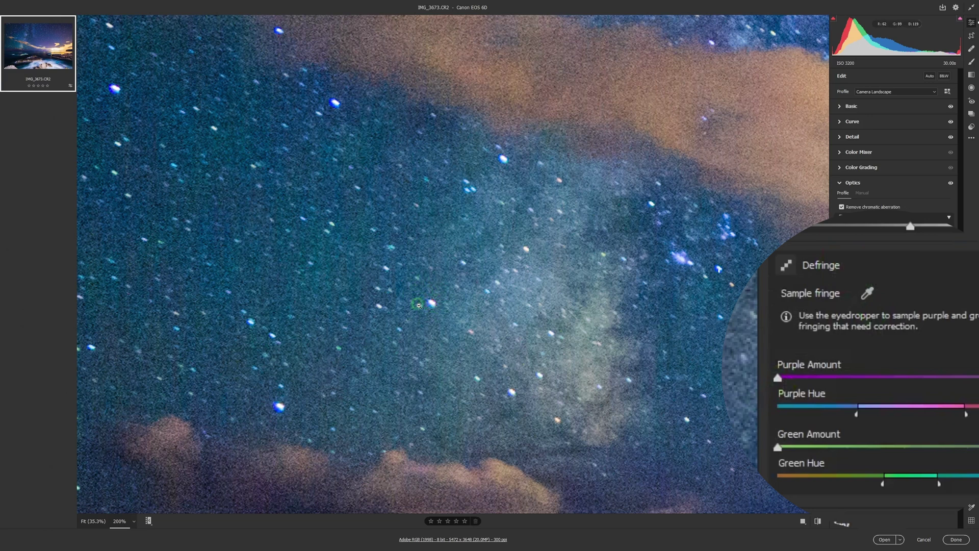
left_click_drag(778, 377, 811, 379)
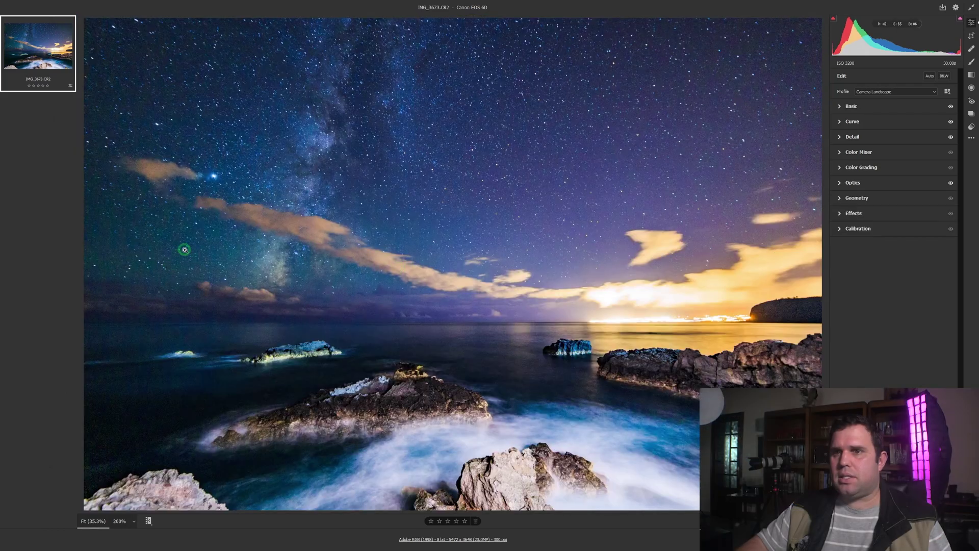
Inspect the noise in the dark sky beside the Milky Way at 200% and review the Basic settings
left_click(185, 249)
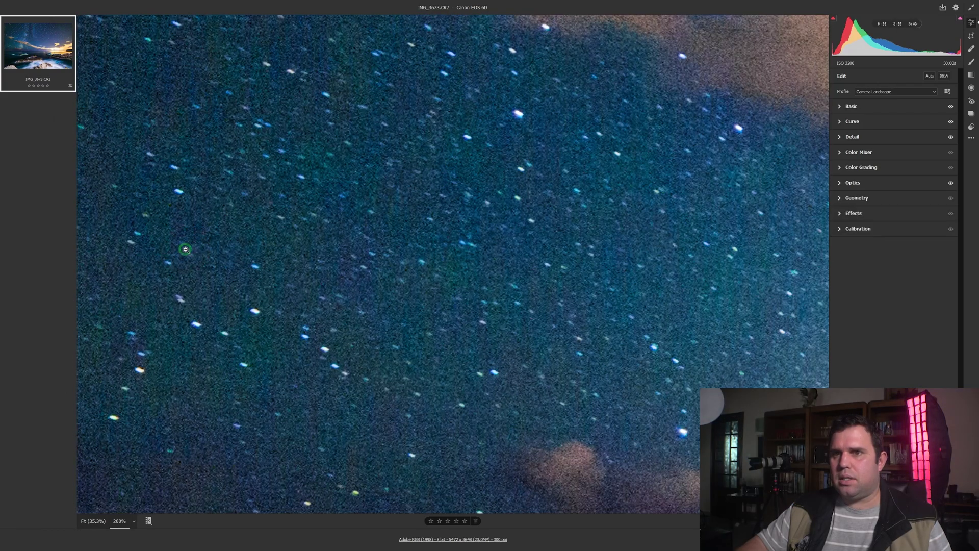
left_click(184, 250)
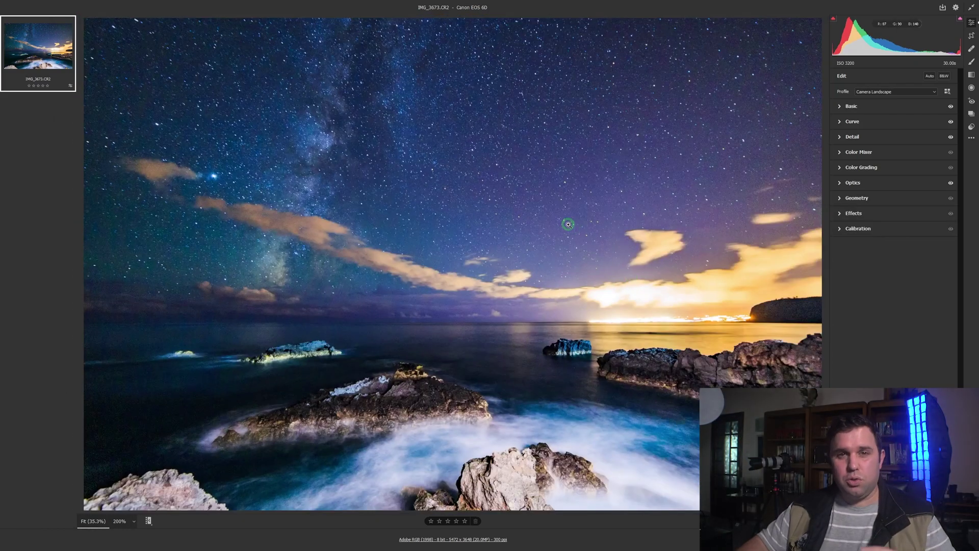
left_click(852, 106)
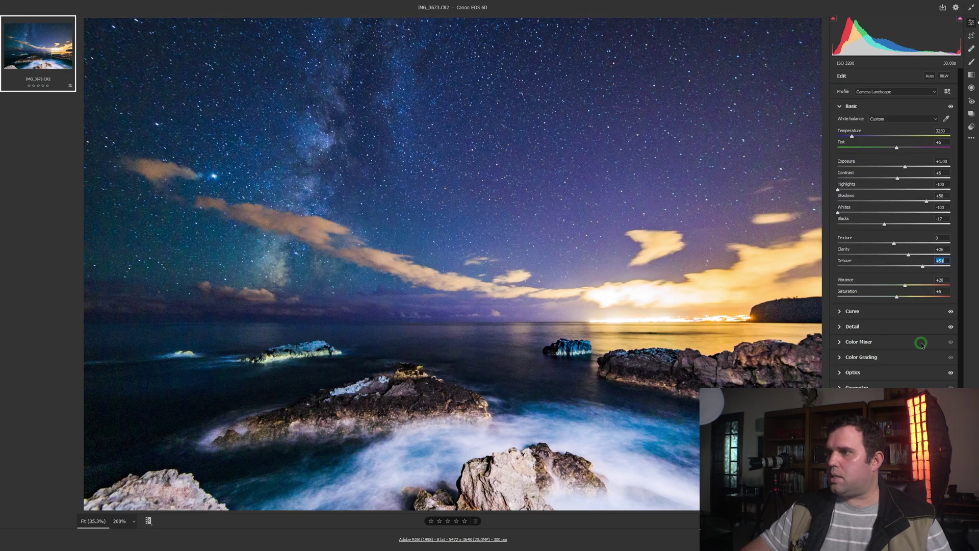
Set Color Noise Reduction to 0 in the Detail settings and check the sky around the orange cloud at 200%
left_click(883, 328)
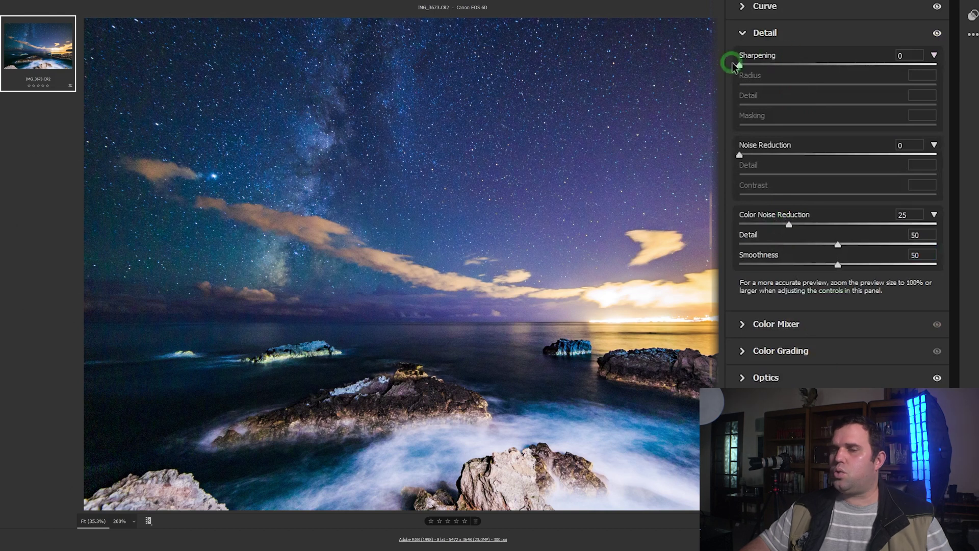
left_click(905, 54)
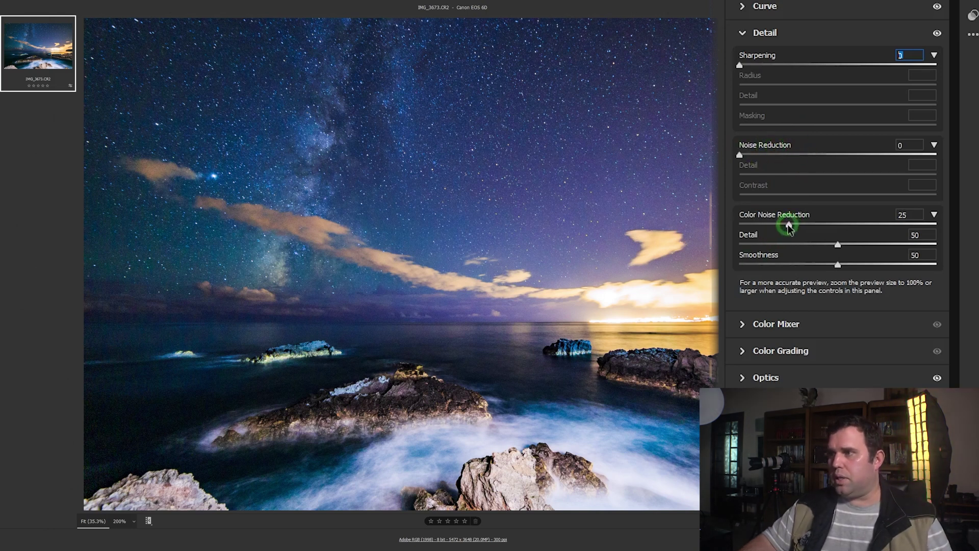
left_click_drag(789, 223, 715, 229)
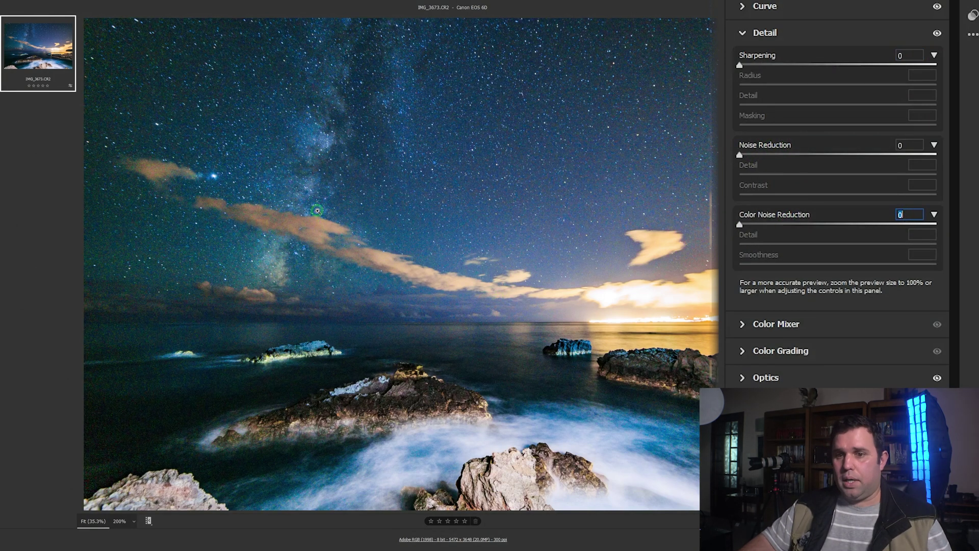
left_click(317, 210)
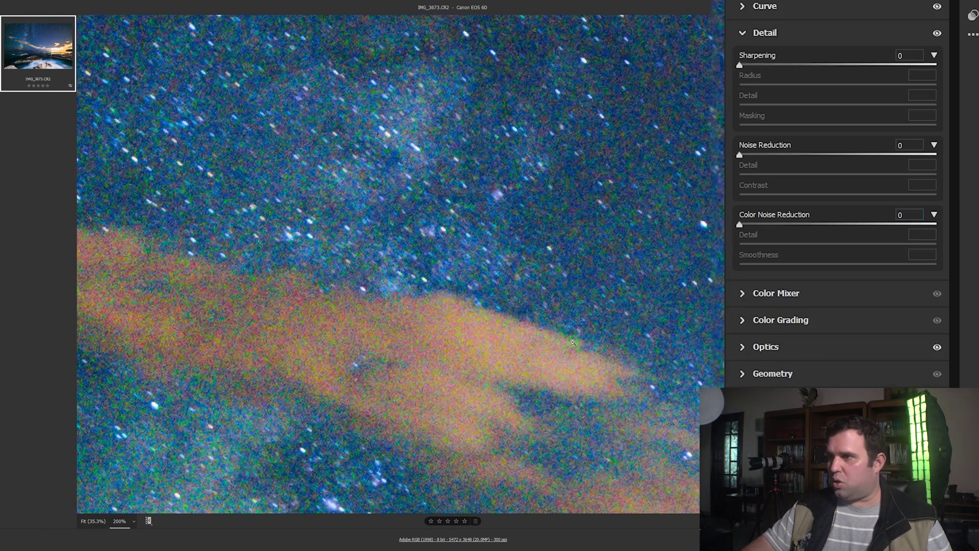
Reset Color Noise Reduction to its default and try Noise Reduction at 100 with Detail 34 and Contrast 0
double_click(741, 226)
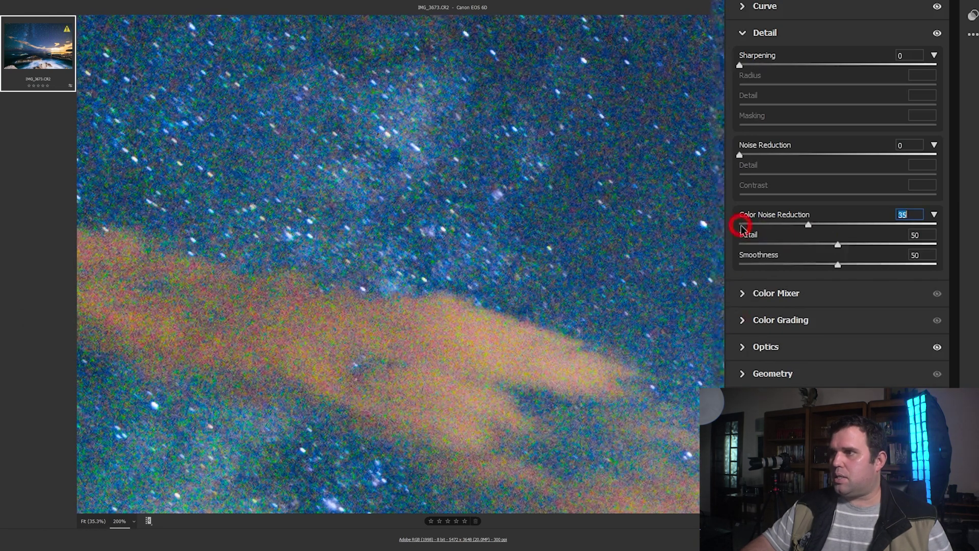
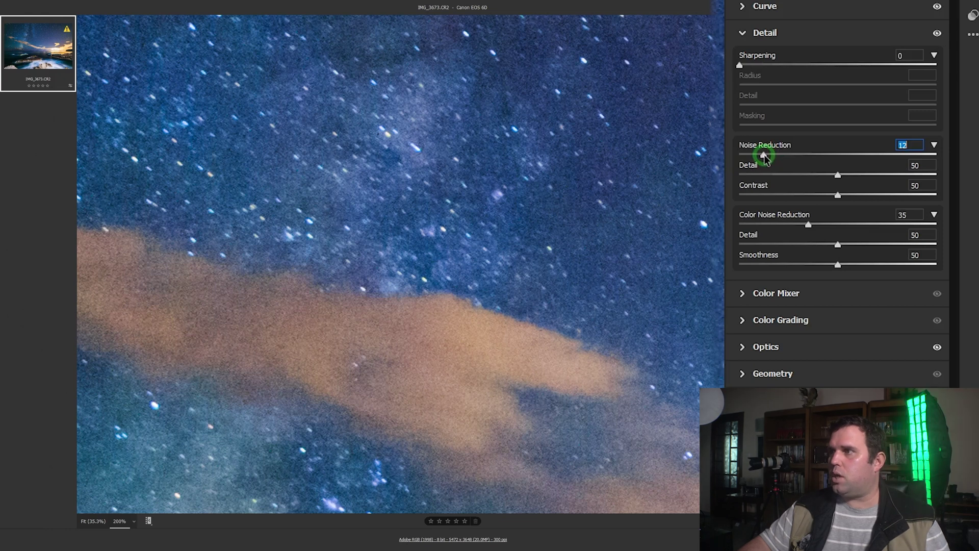
left_click_drag(765, 157, 974, 165)
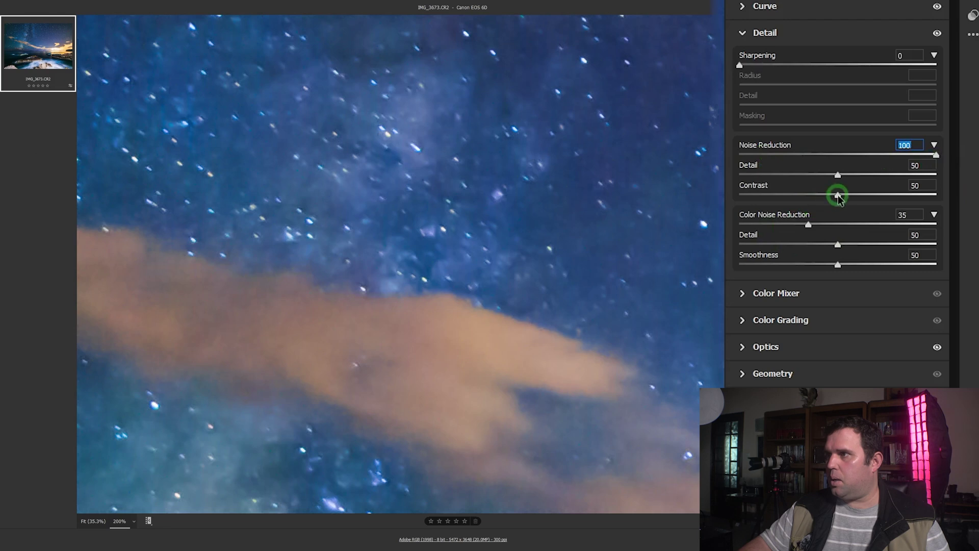
left_click_drag(838, 194, 717, 202)
left_click_drag(837, 175, 722, 175)
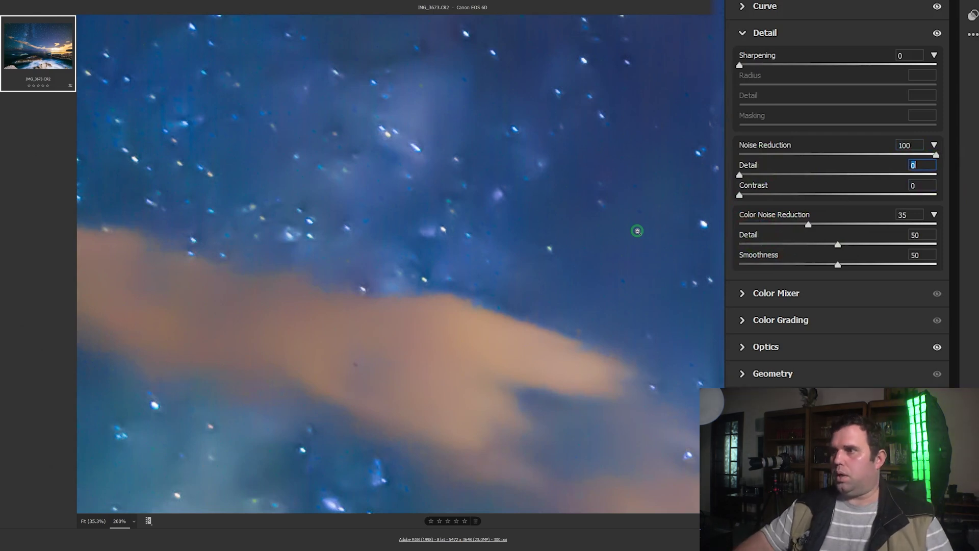
left_click_drag(743, 176, 807, 176)
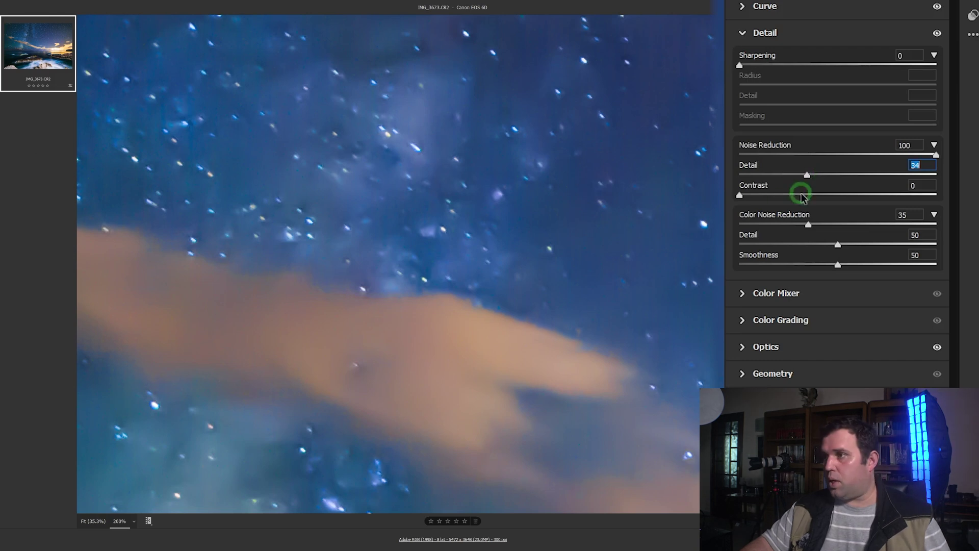
Set Noise Reduction to 78 with Detail 94 and Contrast 52, and compare the before and after views side by side
key("alt")
left_click_drag(807, 176, 925, 177)
left_click_drag(739, 196, 841, 194)
key("alt")
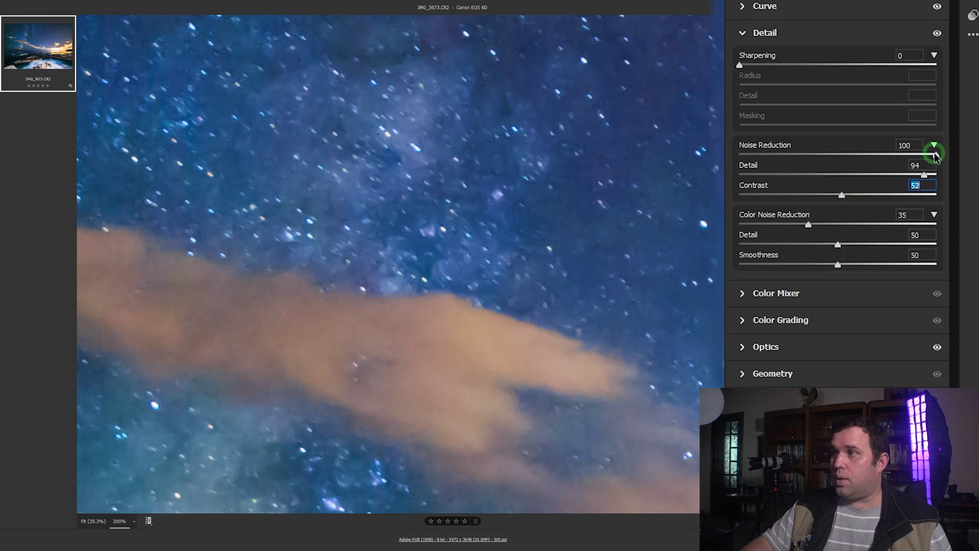
left_click_drag(936, 154, 892, 152)
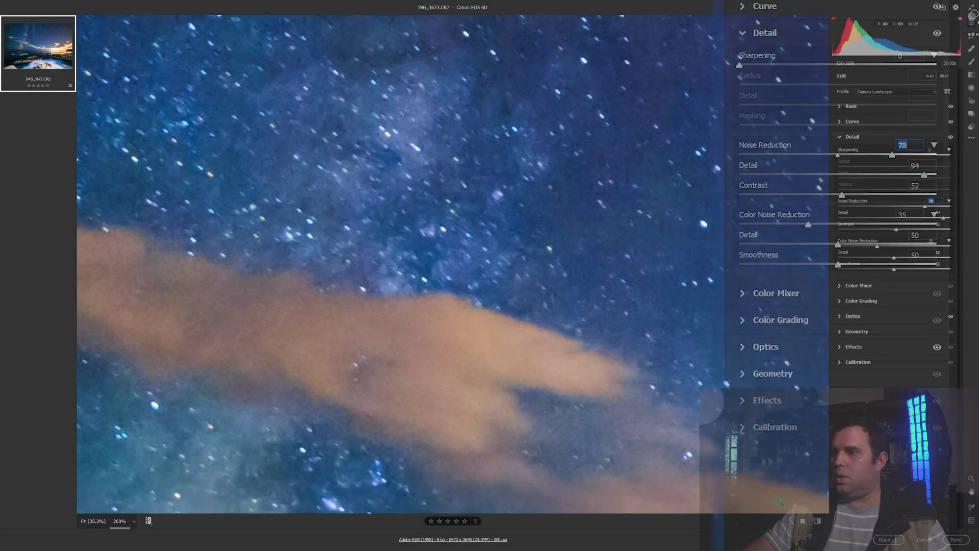
left_click(803, 520)
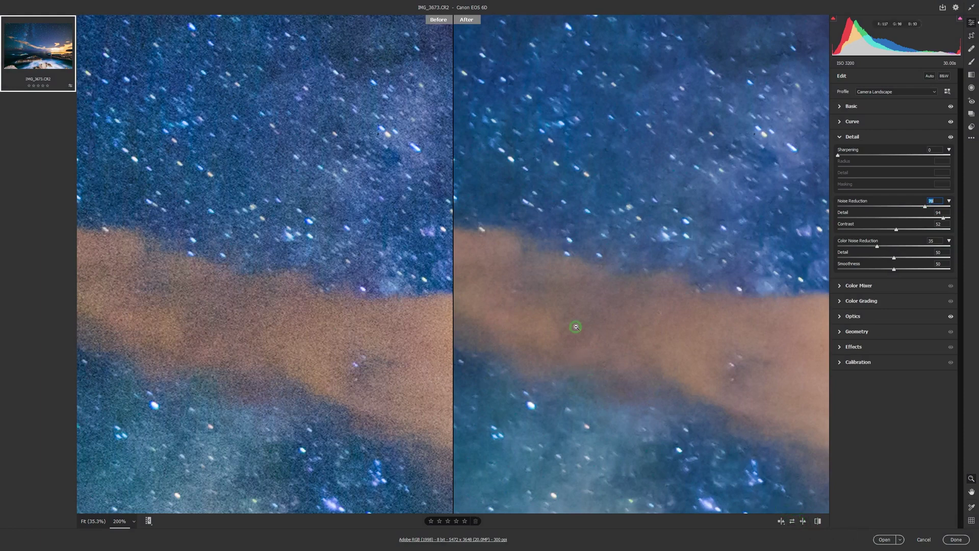
left_click(782, 522)
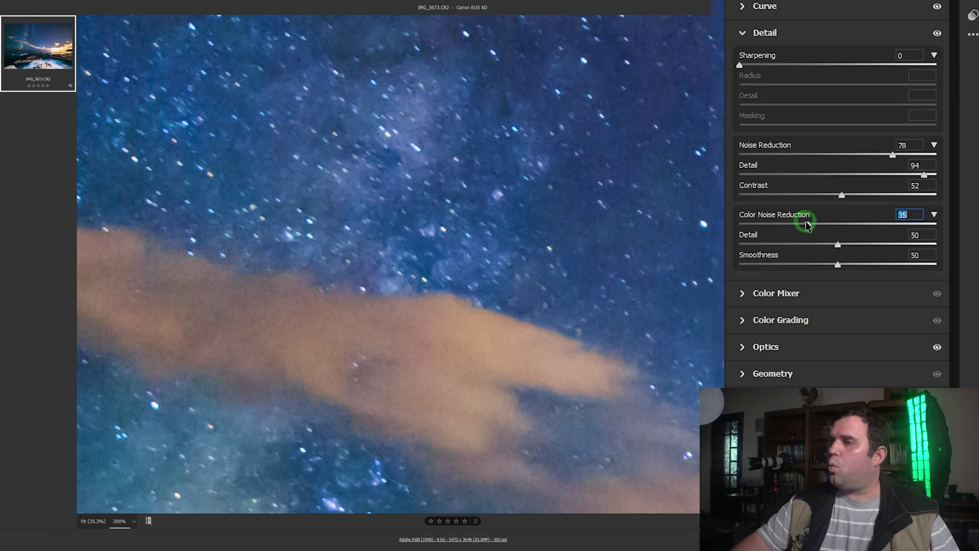
Set Color Noise Reduction to 6 with Detail 30 and Smoothness 65, checking the dark sky above the small clouds at 200%
left_click_drag(810, 226, 752, 225)
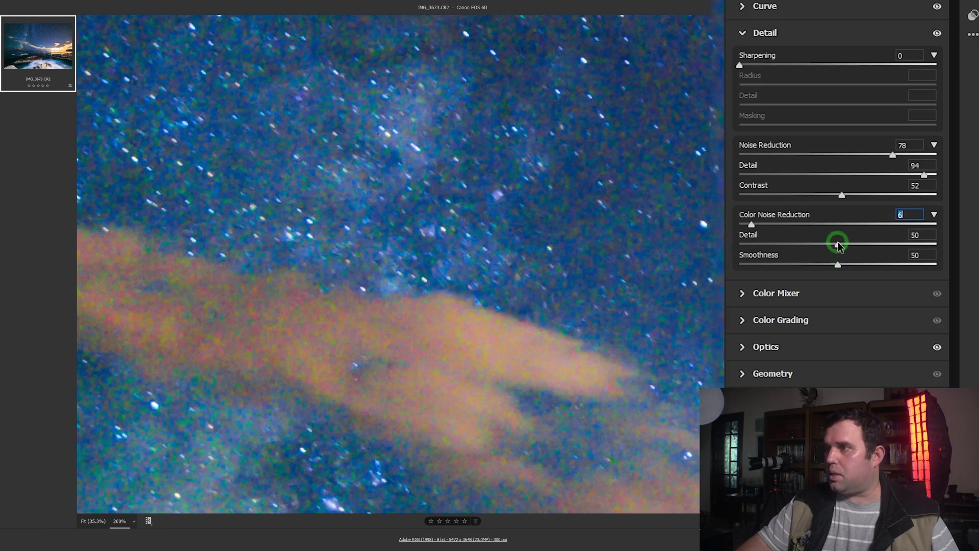
left_click_drag(837, 245, 798, 240)
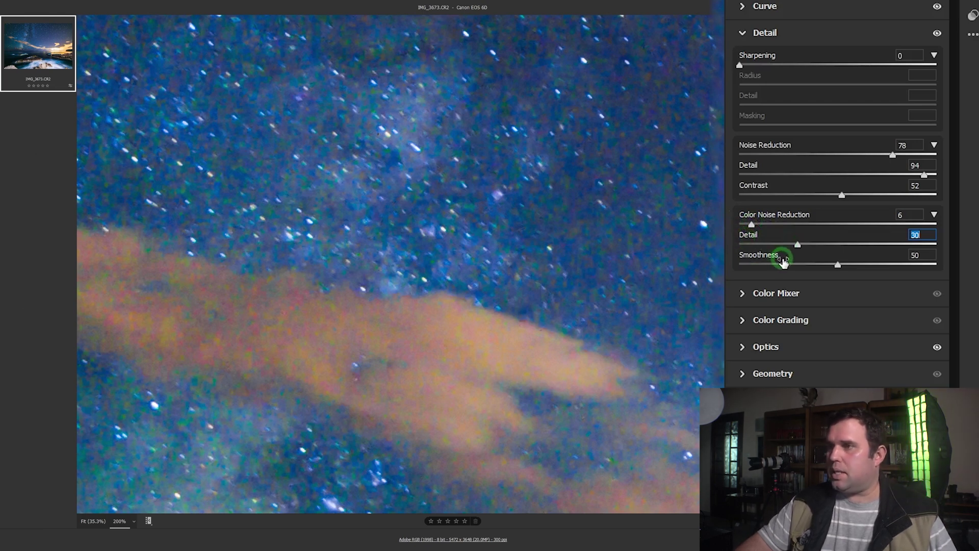
left_click(647, 282)
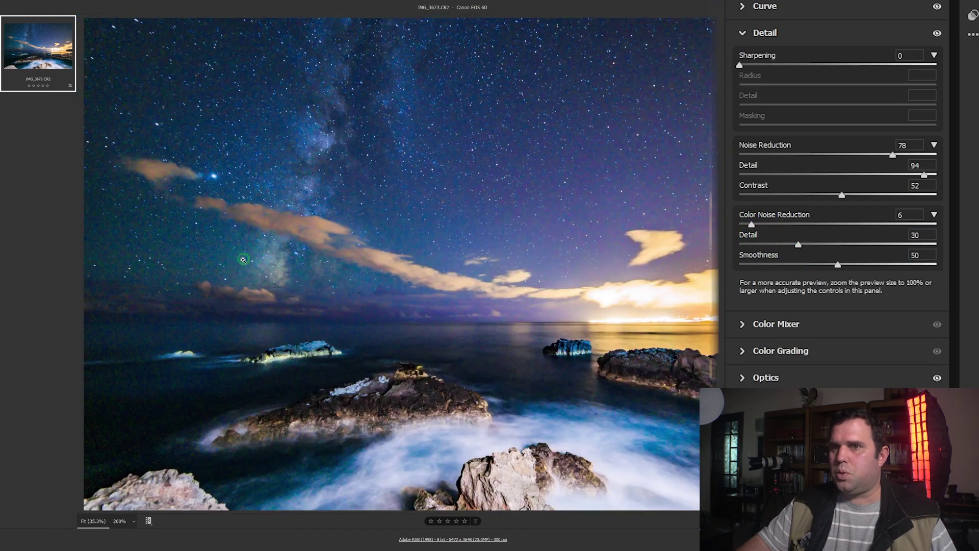
left_click(193, 265)
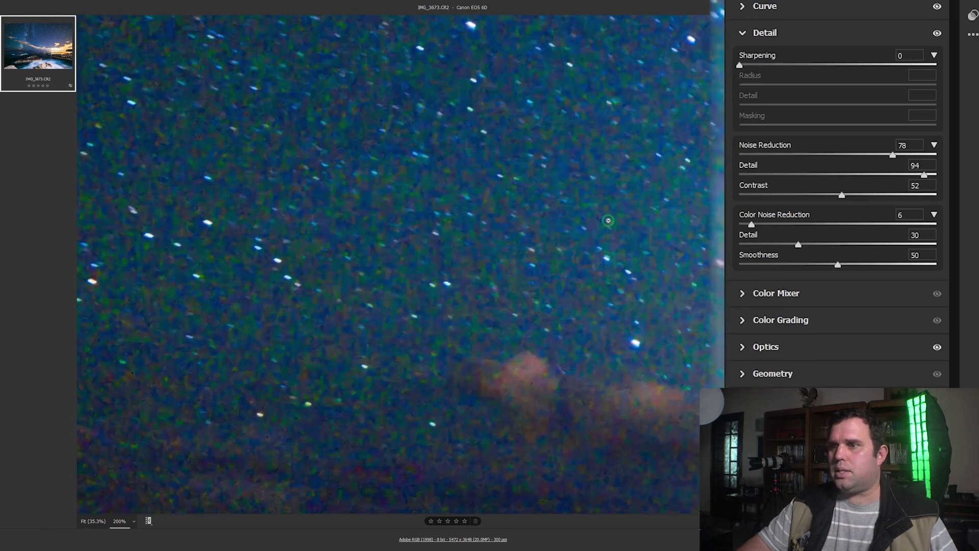
key("space")
left_click_drag(582, 198, 533, 252)
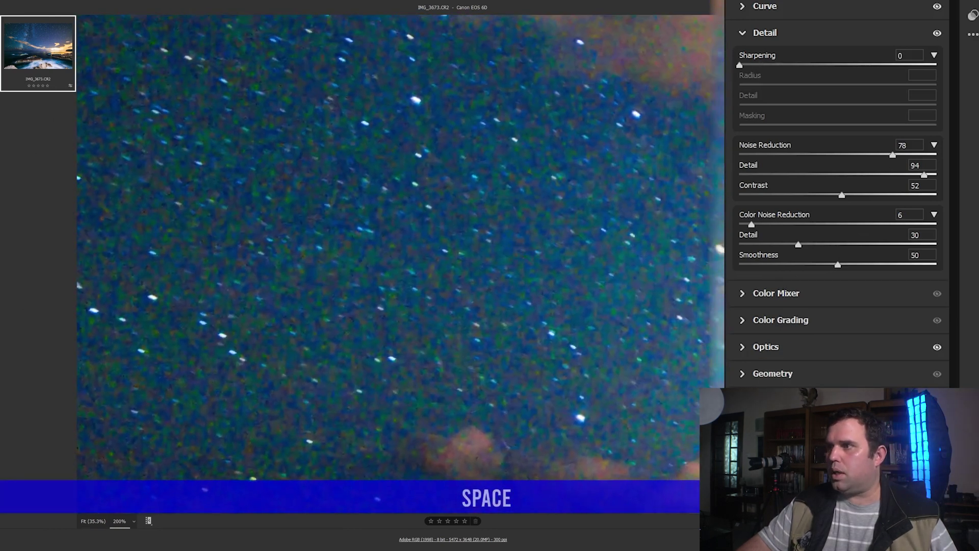
left_click_drag(815, 265, 870, 265)
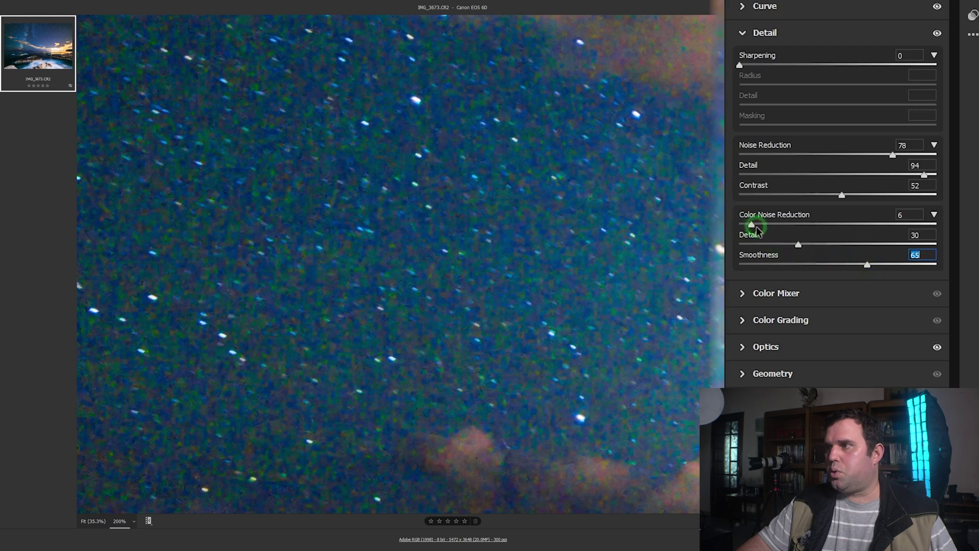
Raise Color Noise Reduction to 22 while viewing the dark starry sky
left_click_drag(757, 231, 753, 231)
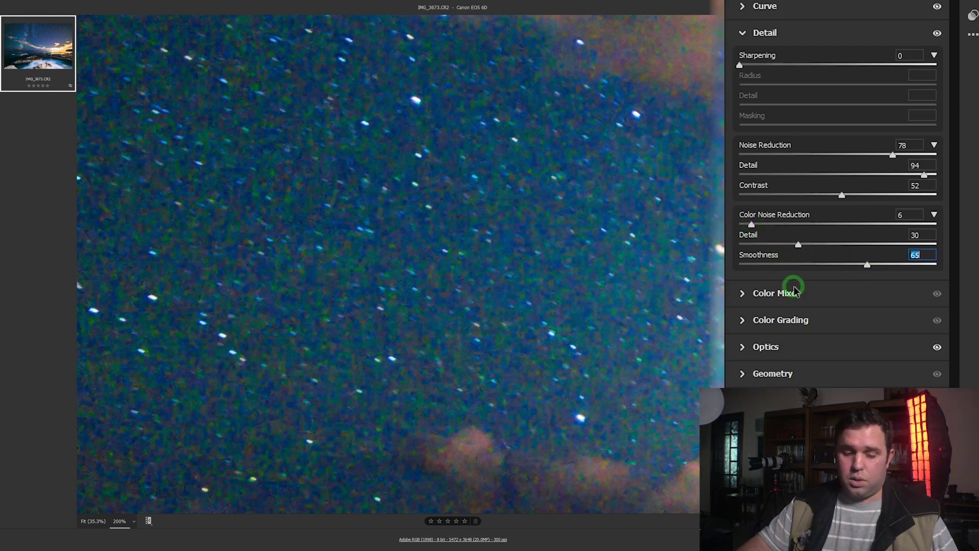
key("alt")
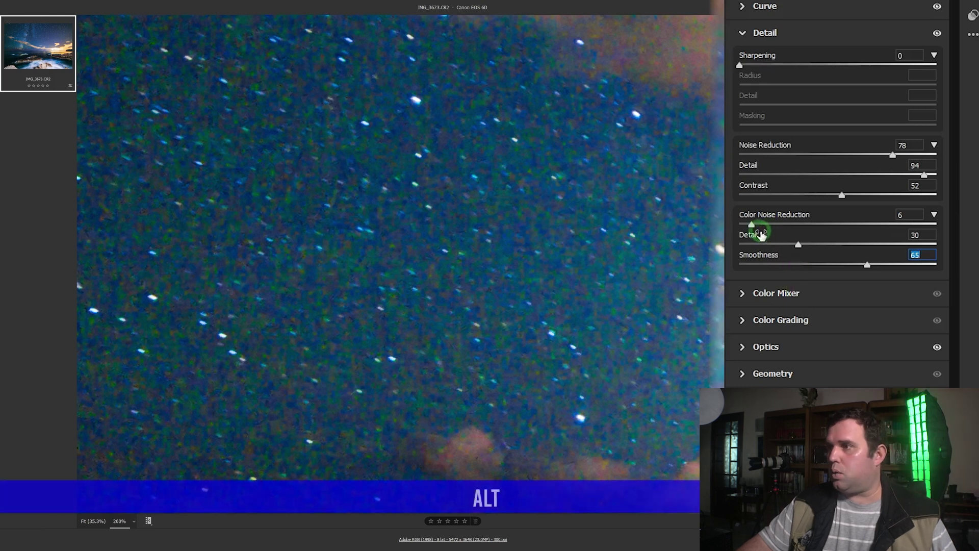
left_click_drag(754, 227, 775, 226)
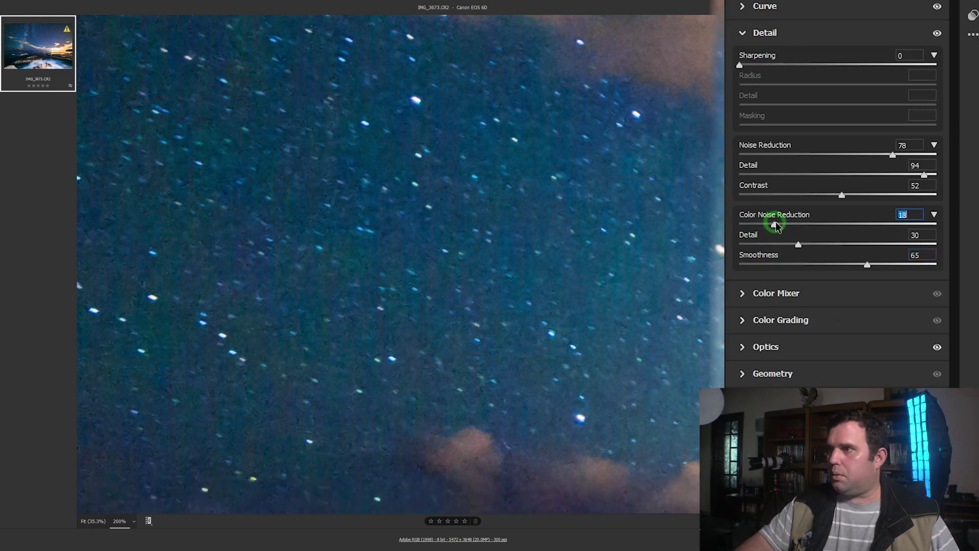
left_click_drag(776, 226, 783, 226)
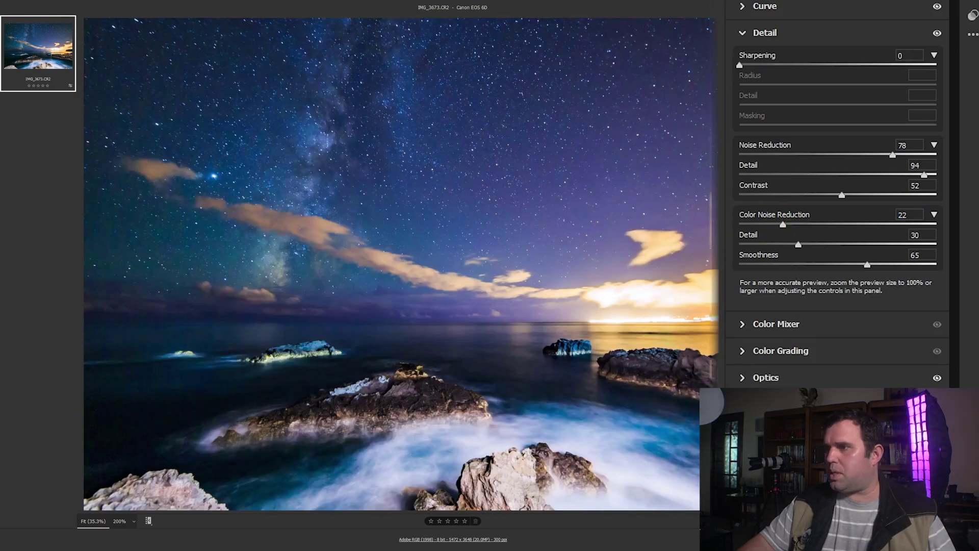
Set the Detail value under Noise Reduction to 72 while checking the dark headland beside the city lights
left_click(696, 328)
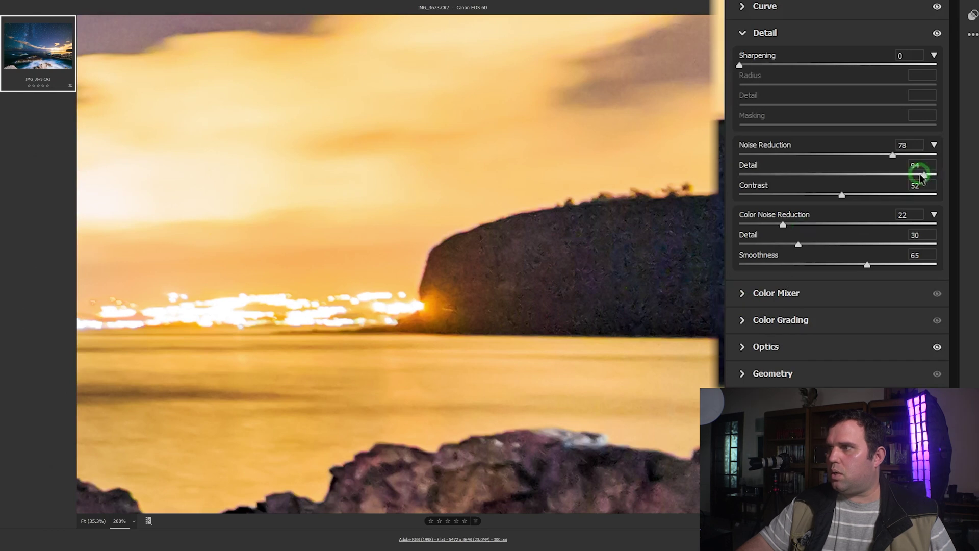
left_click_drag(924, 176, 882, 177)
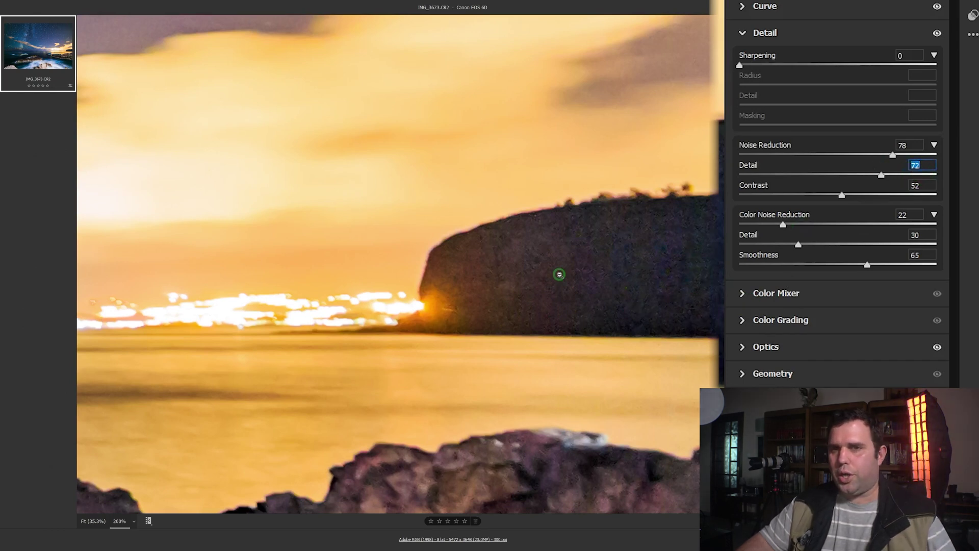
left_click(613, 274)
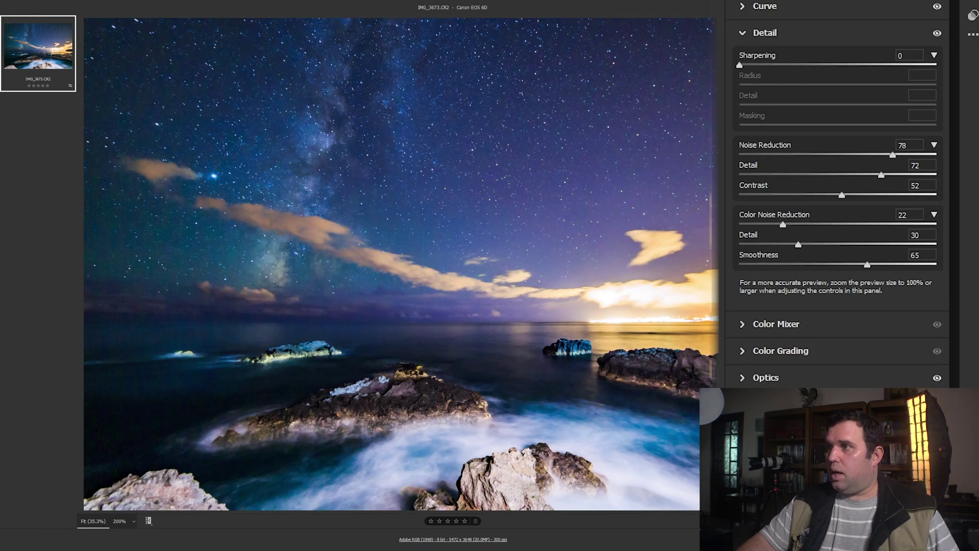
Raise Sharpening to 150 while previewing its effect in grayscale on the orange cloud at 200%
key("space")
left_click(367, 234)
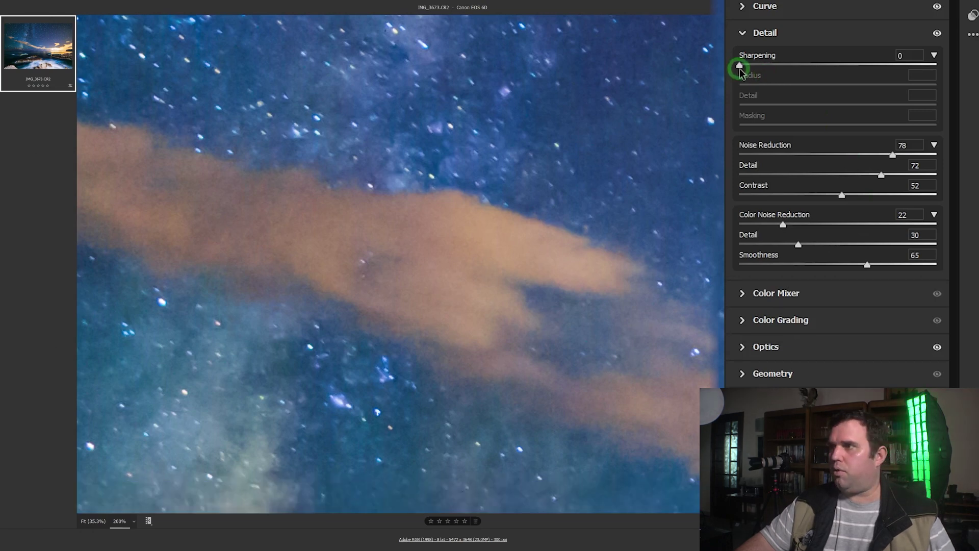
key("alt")
left_click_drag(740, 66, 964, 72)
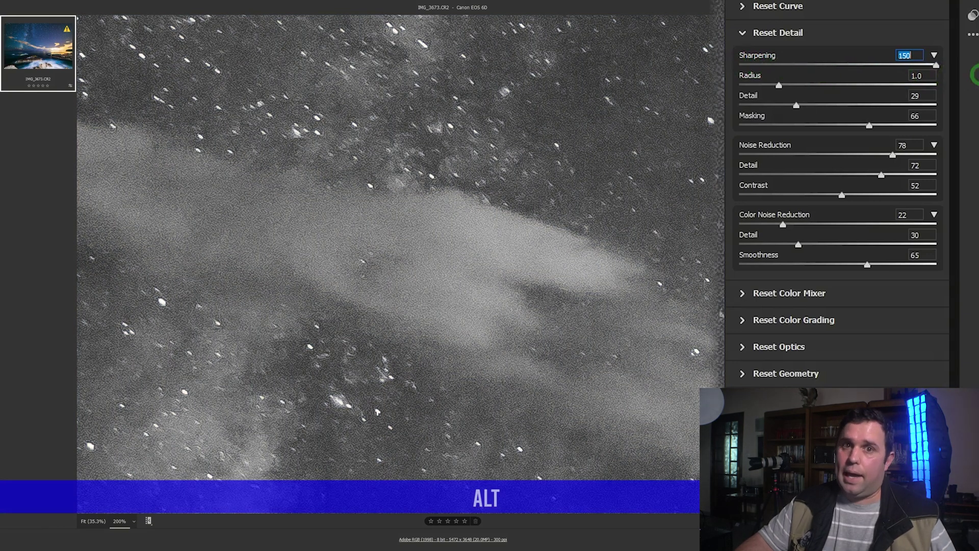
left_click_drag(964, 72, 964, 72)
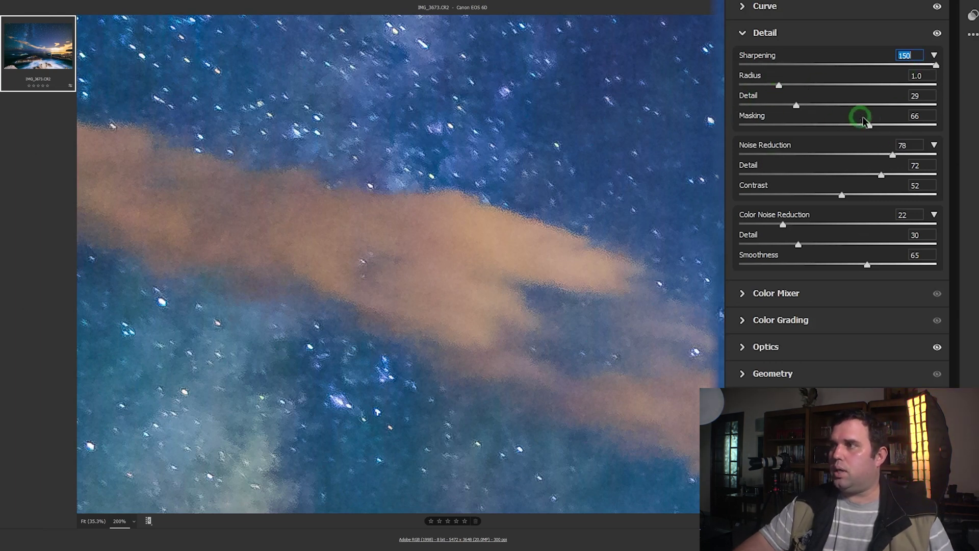
Set the sharpening Masking to 0 and its Radius to 0.8
left_click_drag(870, 125, 733, 130)
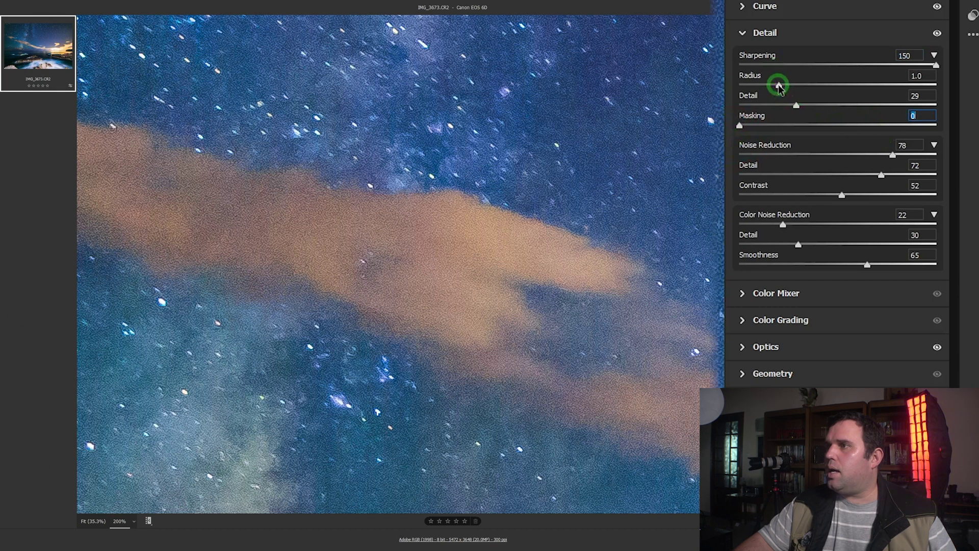
key("alt")
left_click_drag(779, 86, 759, 89)
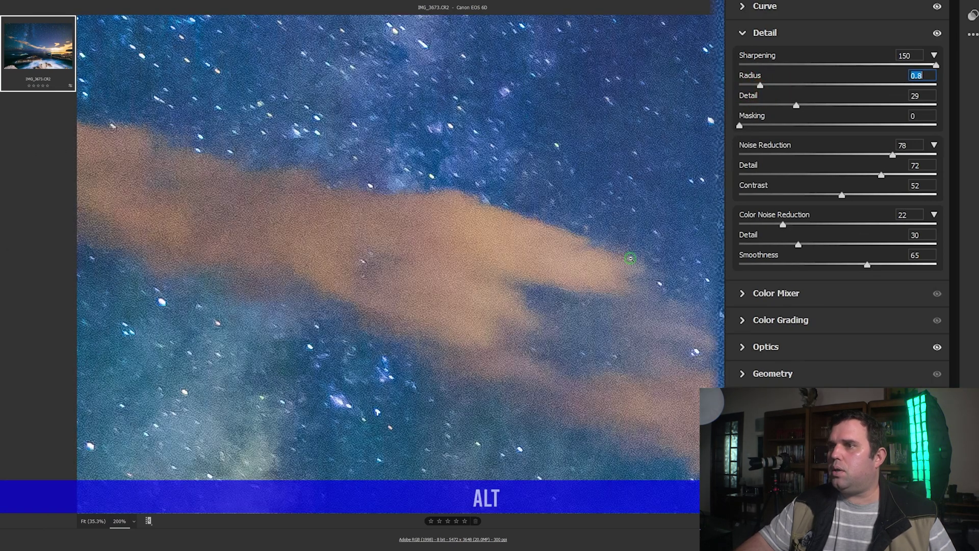
Set the sharpening Detail to 16 while checking the sea rocks below the bright horizon at 200%
left_click(630, 262, "alt")
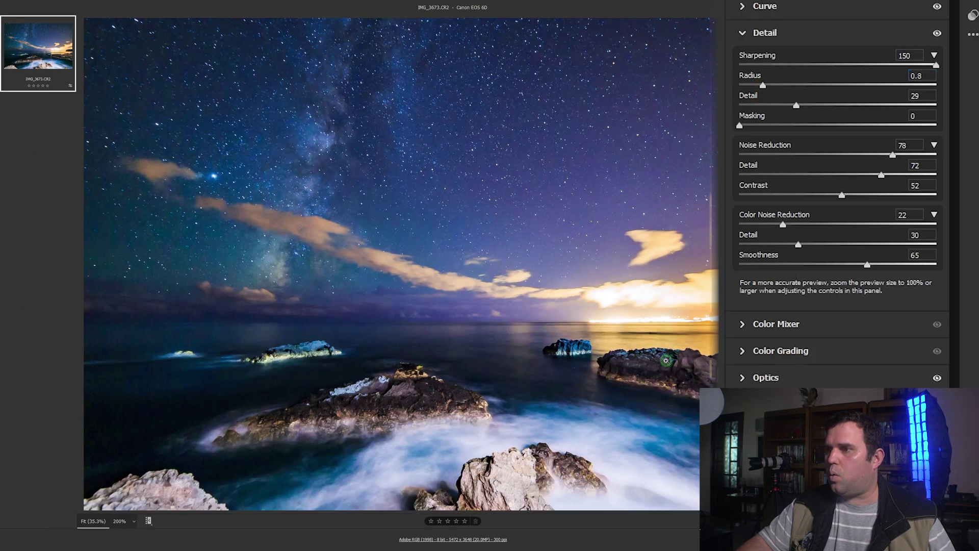
left_click(656, 354)
key("space")
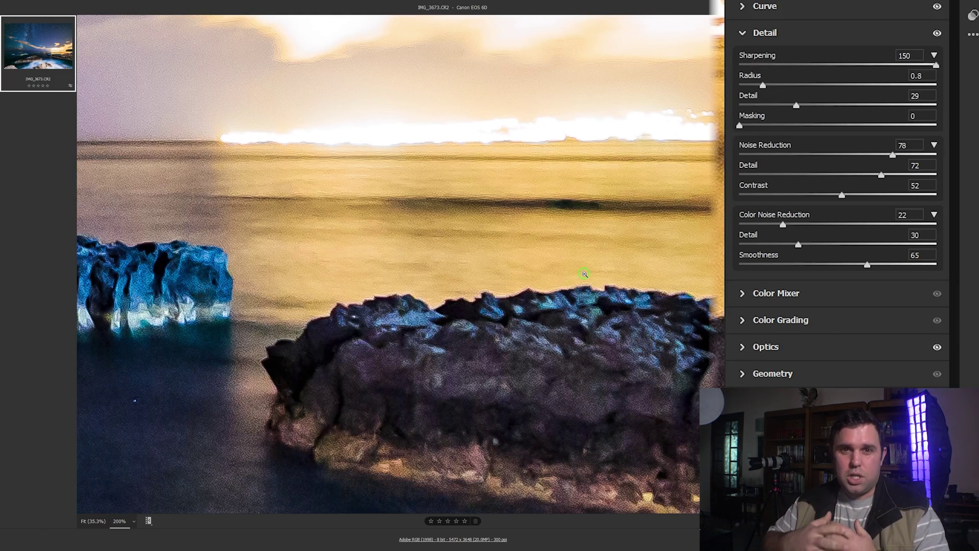
left_click_drag(764, 84, 764, 117)
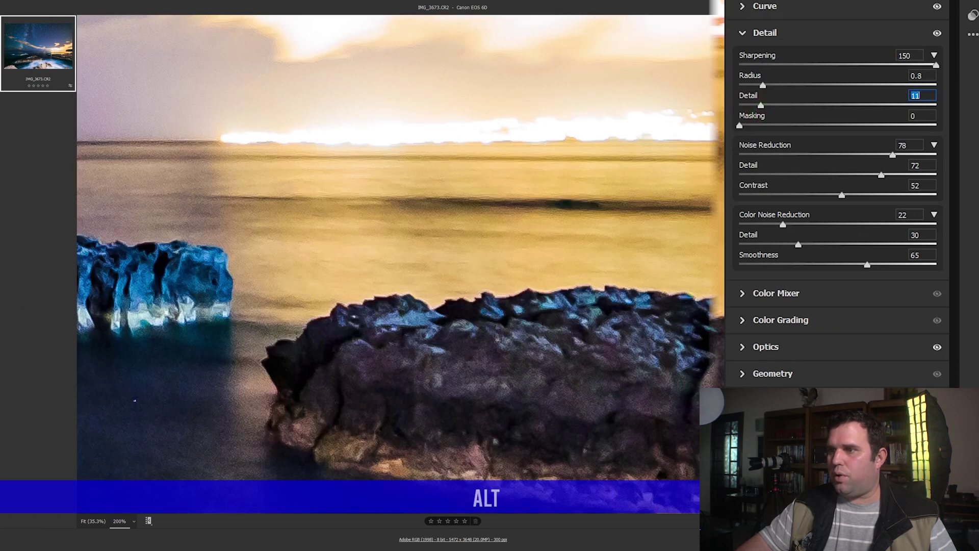
mouse_move(762, 104)
left_mouse_down()
mouse_move(967, 94)
mouse_move(771, 105)
left_mouse_up()
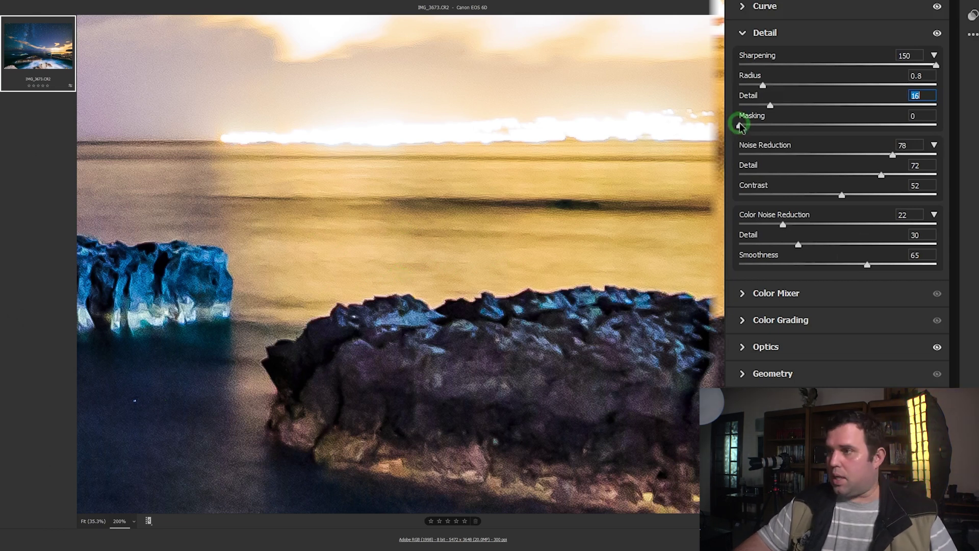
Set the sharpening Masking to 99 using the mask preview, and set the Sharpening amount to 52
key("alt")
left_click_drag(741, 127, 936, 132)
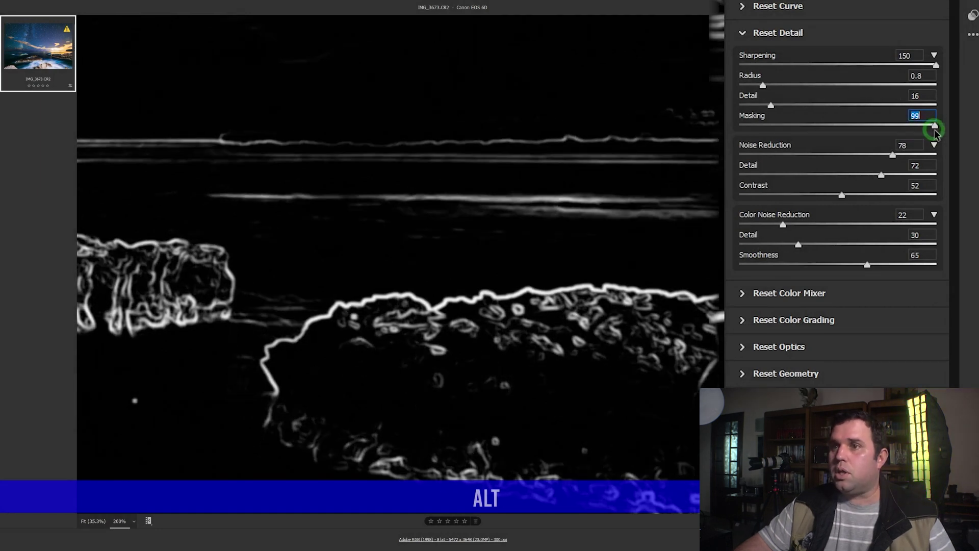
left_click_drag(936, 132, 935, 129)
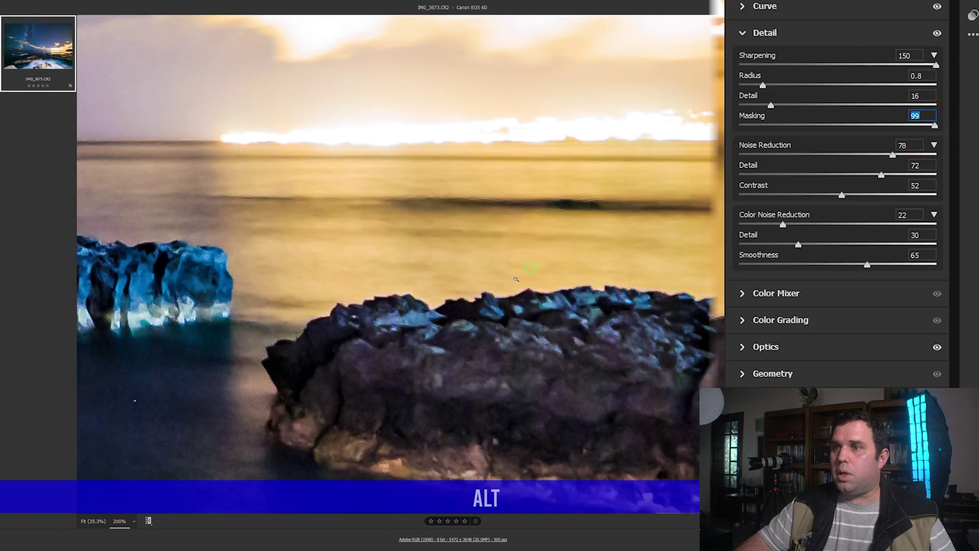
key("alt")
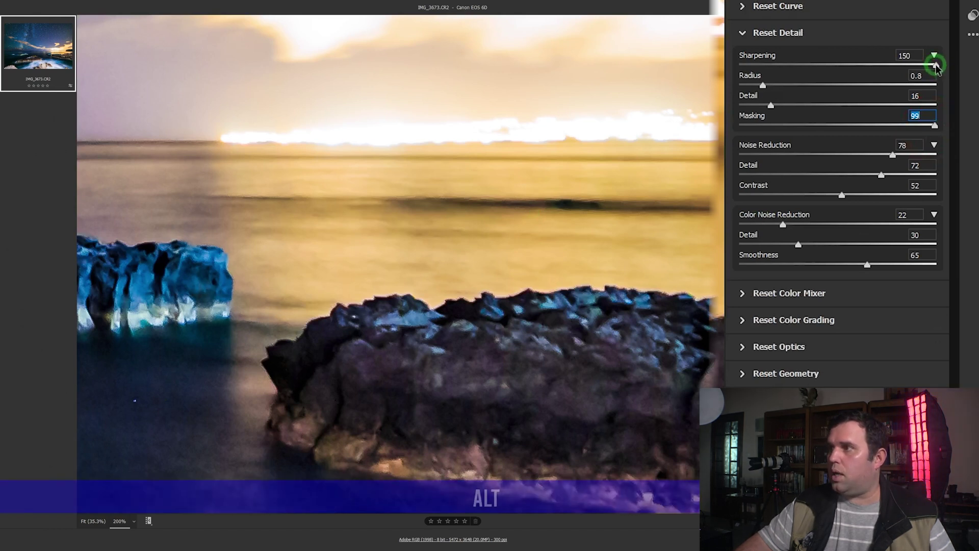
left_click_drag(937, 65, 807, 67)
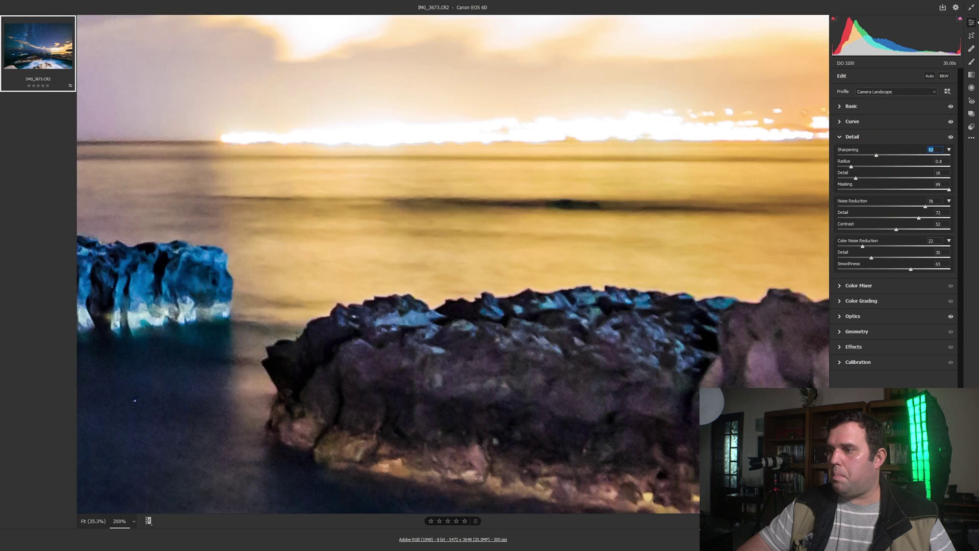
Lower Noise Reduction to 39 while comparing the before and after views of the Milky Way and orange cloud at 200%
key("q")
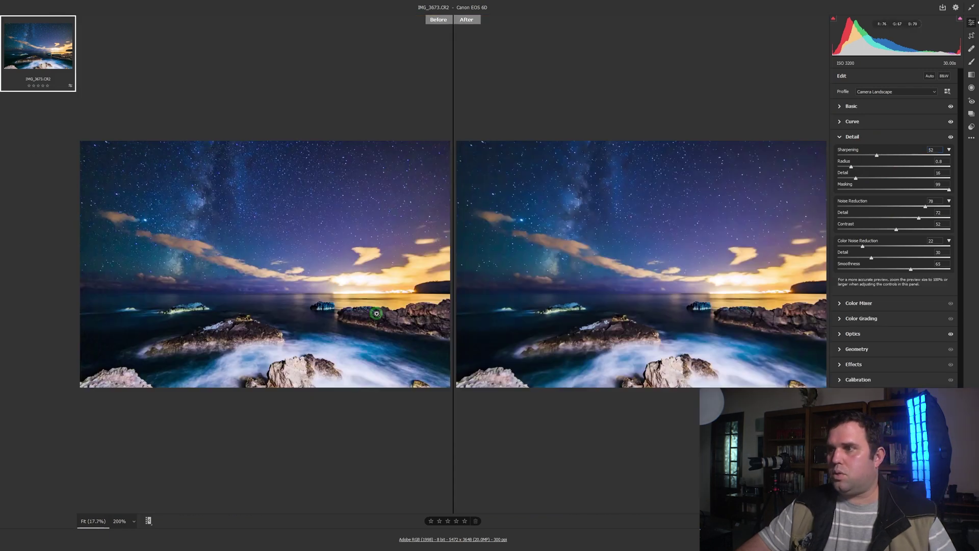
left_click(522, 301)
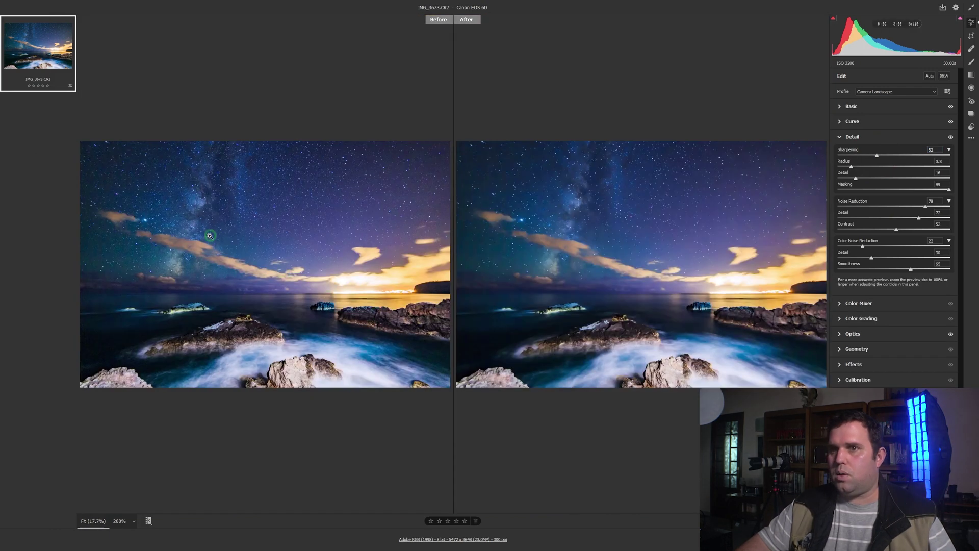
left_click(192, 230)
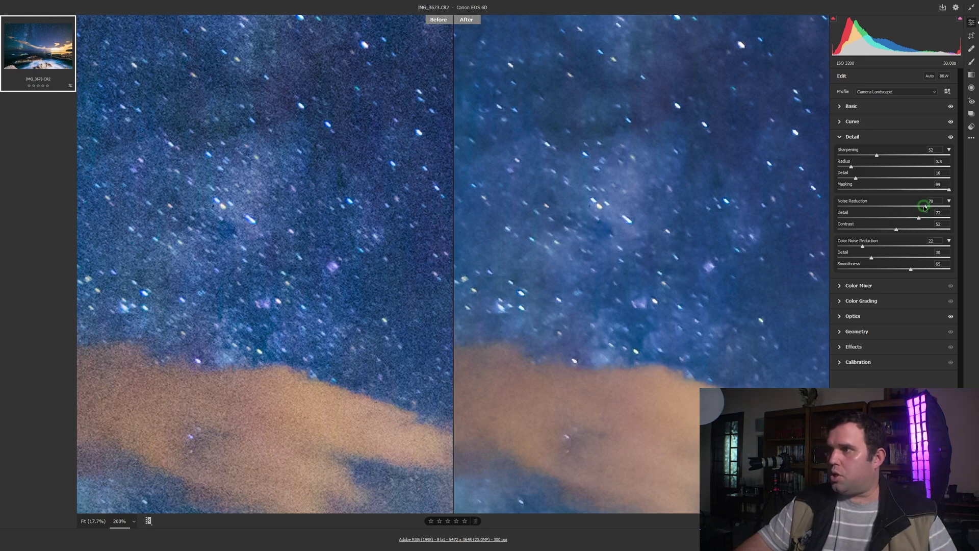
left_click_drag(926, 206, 881, 207)
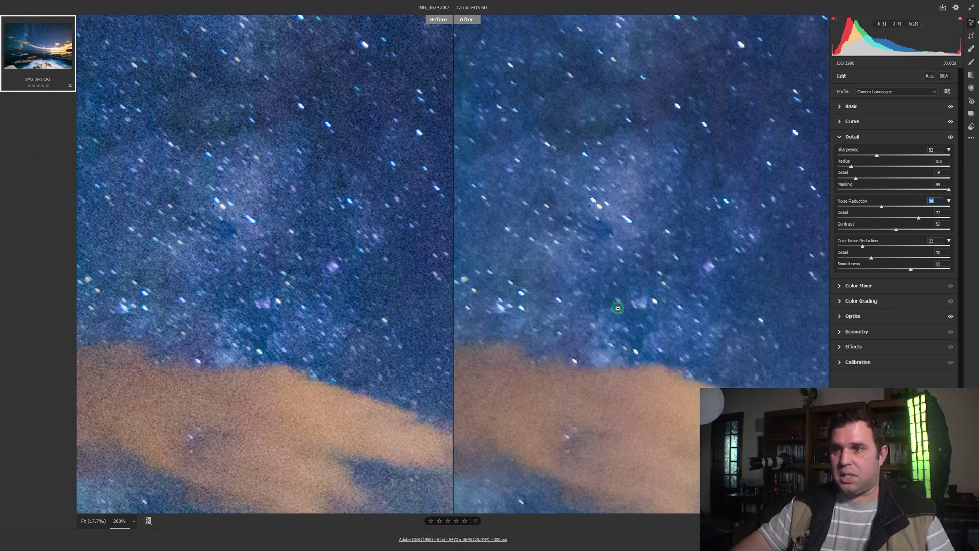
left_click(619, 308)
key("q")
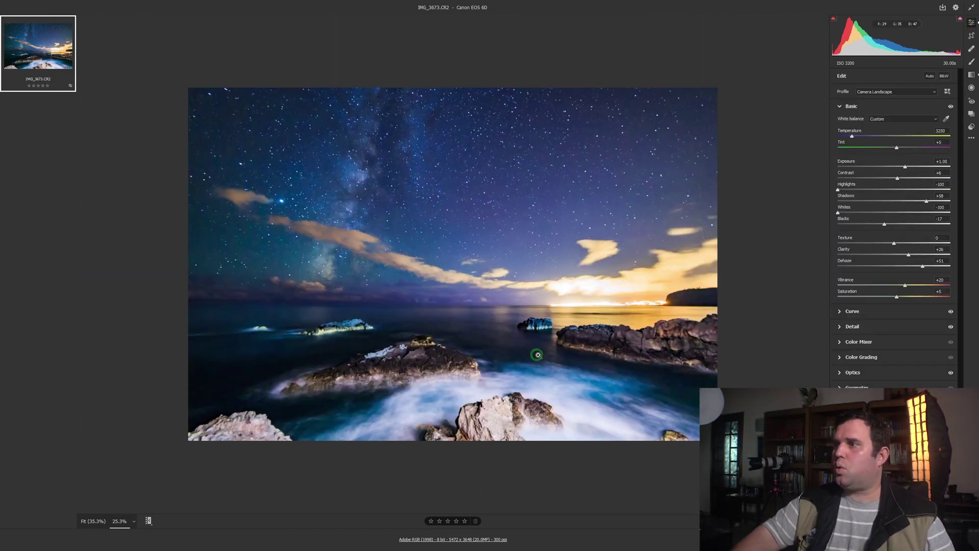
Try the global Texture at +100 and check its effect on the clouds and sky at 100%
left_click(837, 222)
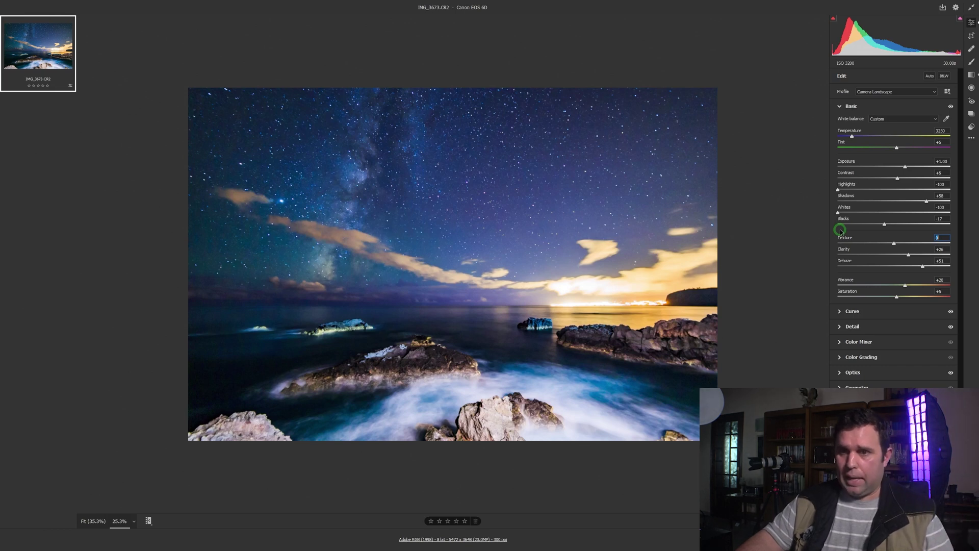
left_click(894, 243)
left_click_drag(894, 244, 969, 240)
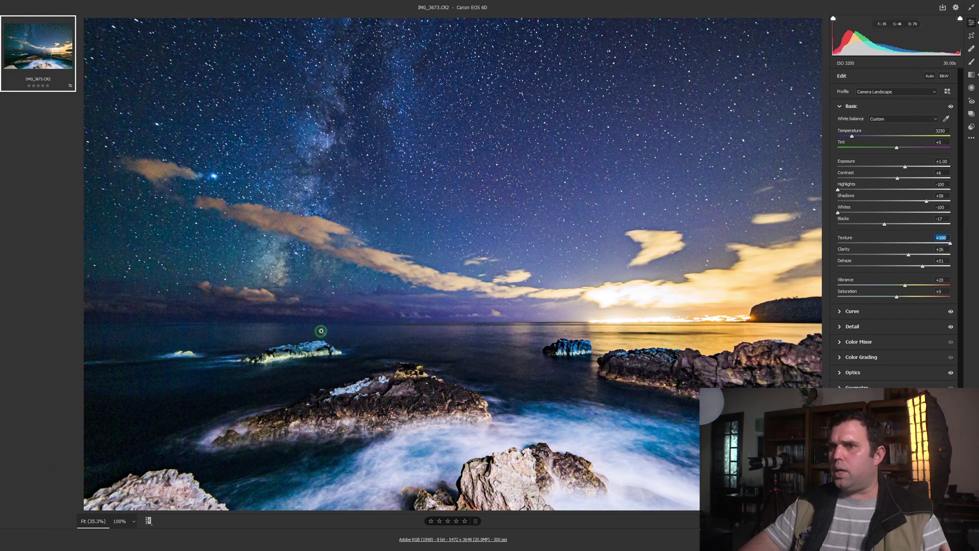
key("ctrl+alt+0")
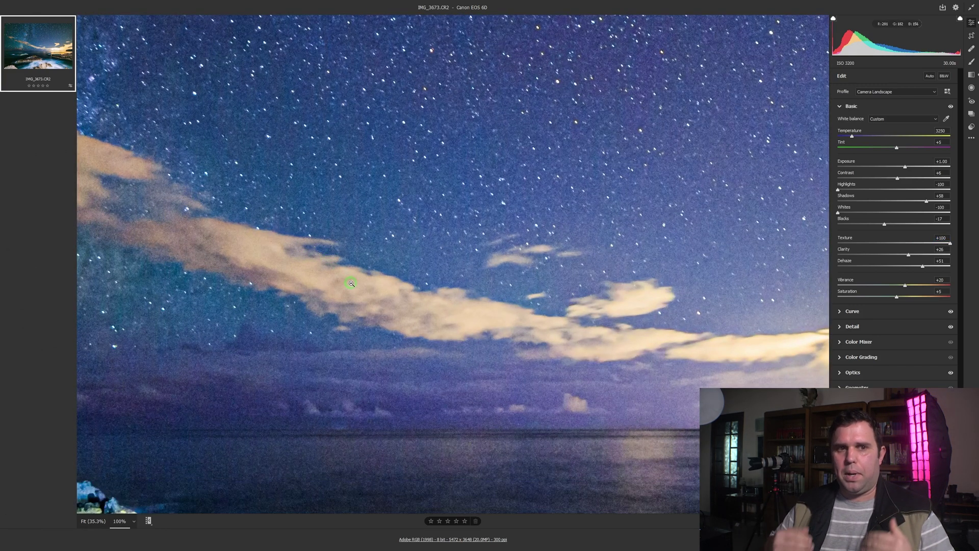
key("ctrl+0")
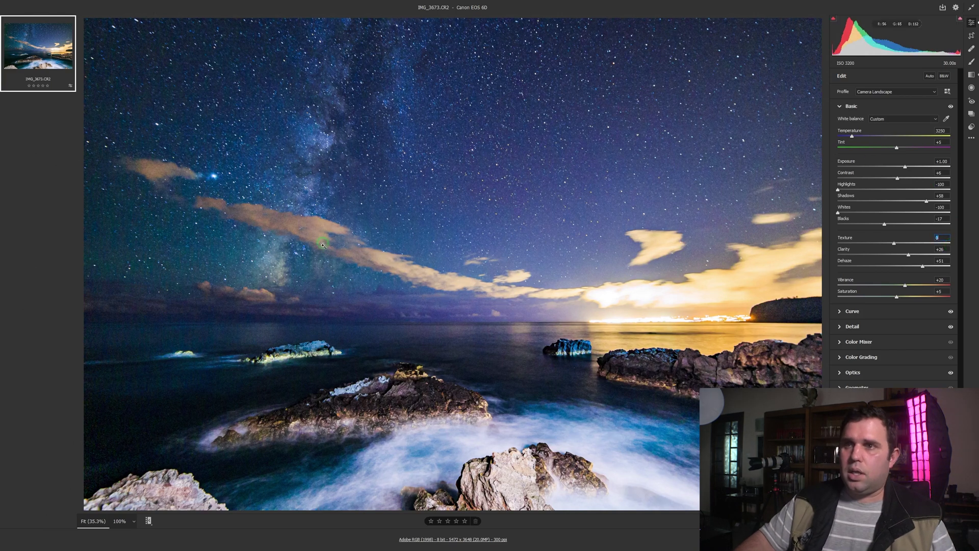
Try the global Texture at -64, check the stars and the whole photo, and reset Texture to 0
left_click(422, 228)
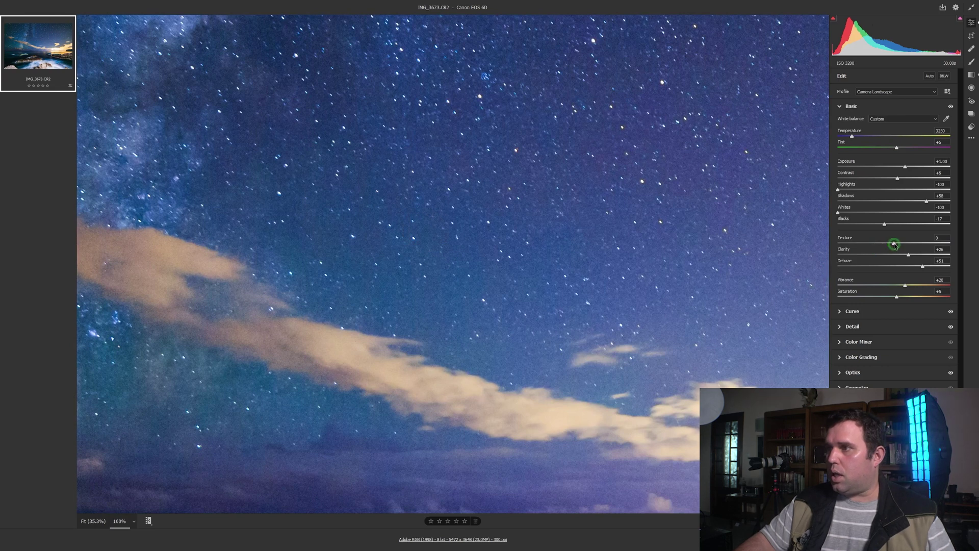
left_click_drag(894, 243, 857, 246)
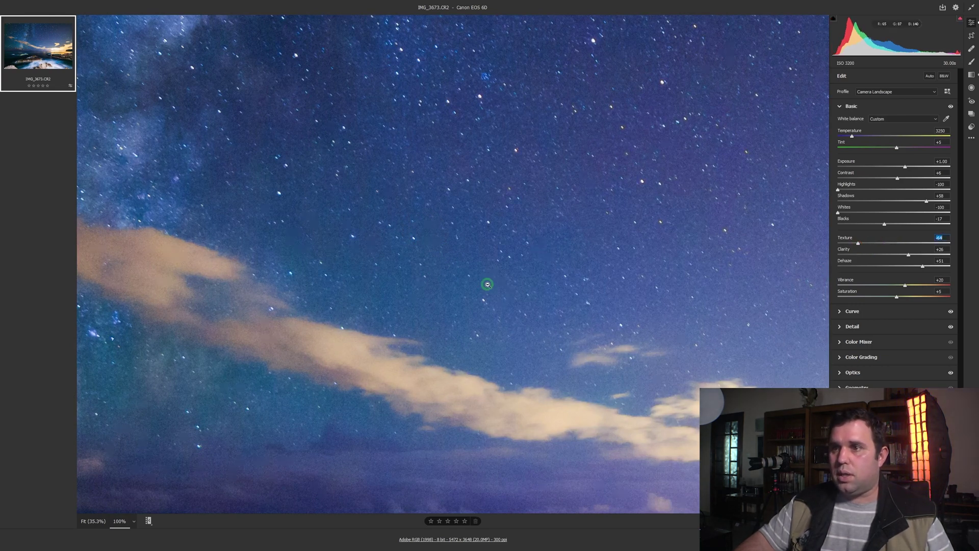
left_click(445, 303)
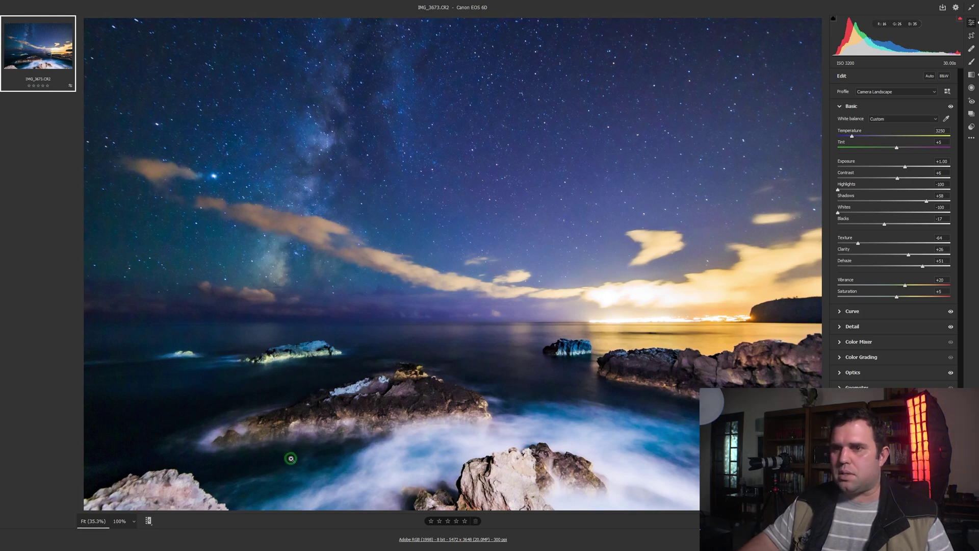
double_click(858, 244)
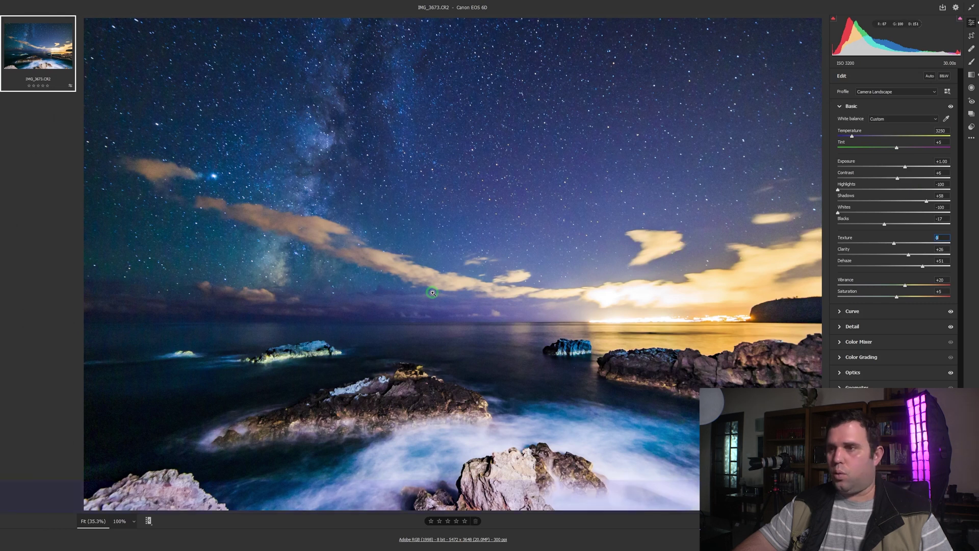
Add a second graduated filter fading from just above to just below the sea horizon, and reset its selective edits
key("g")
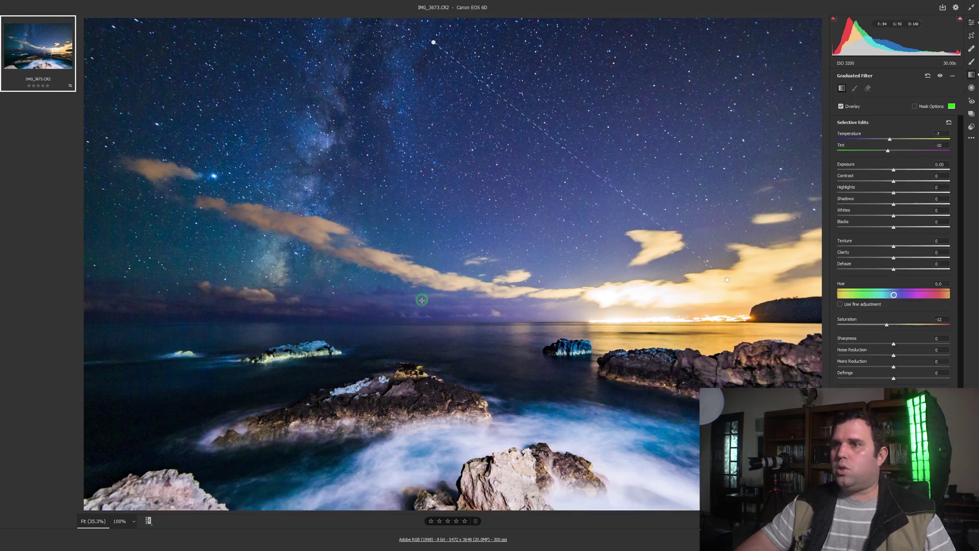
left_click_drag(442, 297, 443, 334)
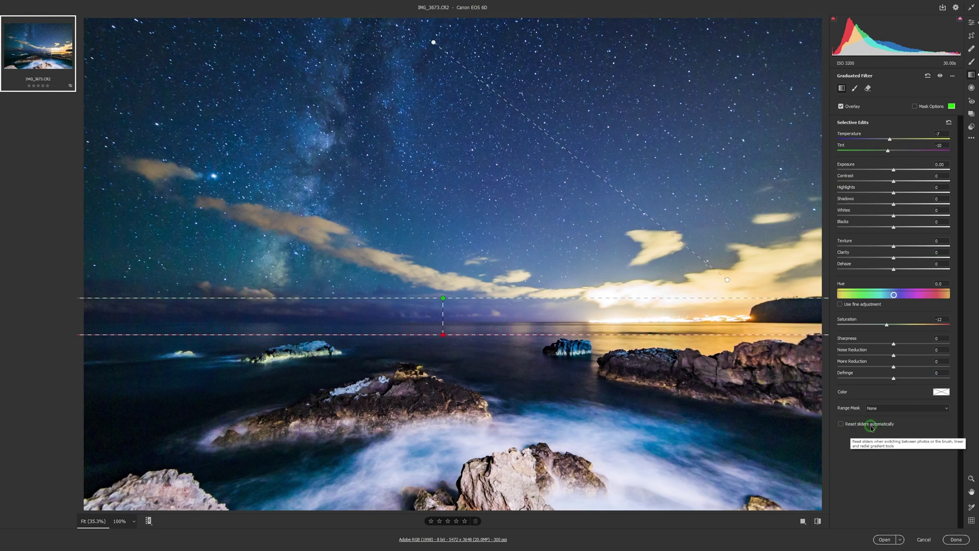
left_click(949, 123)
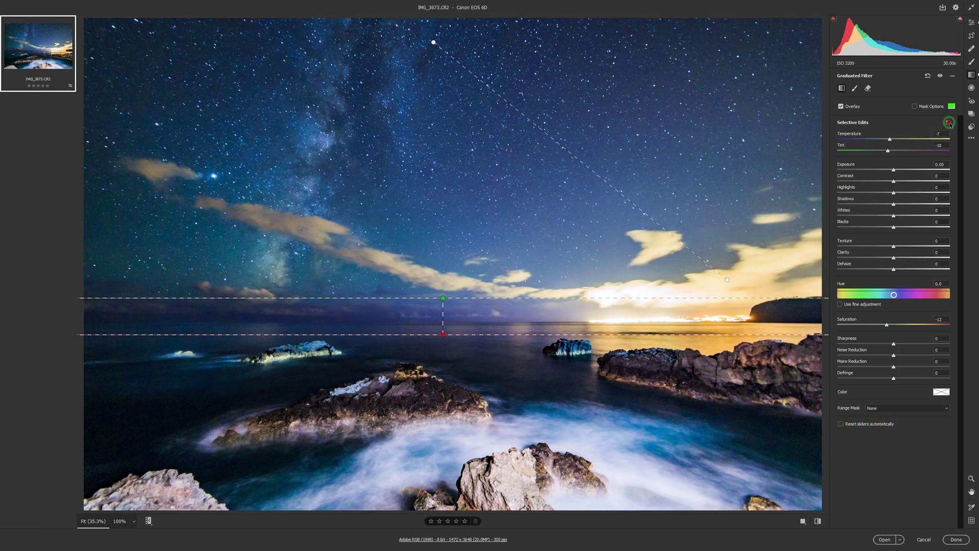
left_click(929, 76)
key("ctrl+z")
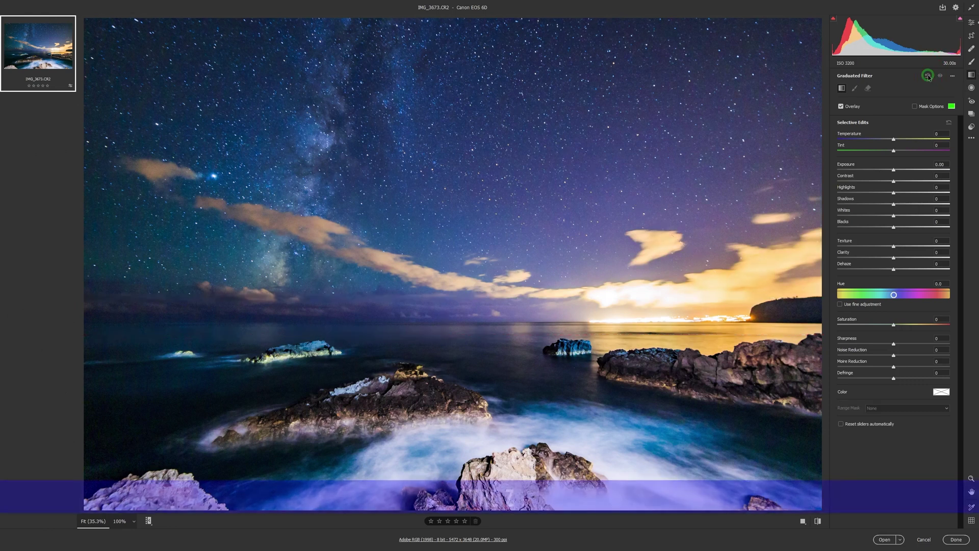
Tilt the horizon graduated filter slightly and set its Texture to +100
left_click(443, 299)
left_click_drag(443, 300, 444, 297)
left_click(897, 243)
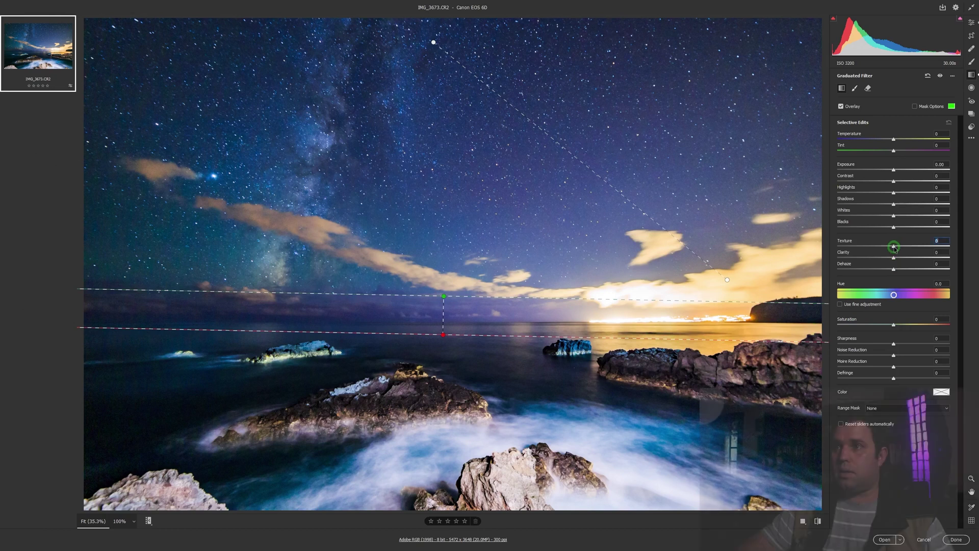
left_click_drag(894, 247, 953, 248)
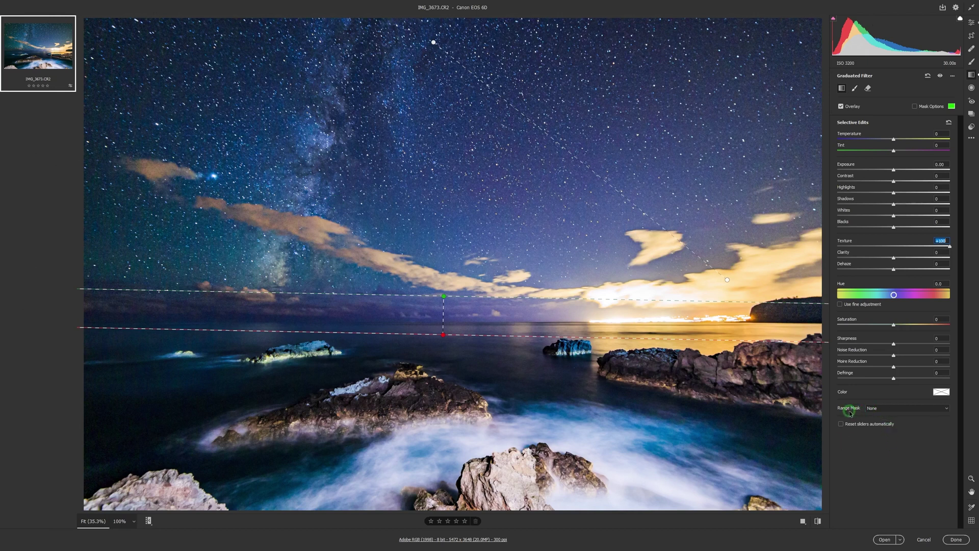
Give the horizon filter a Luminance range mask with the luminance map visualized and limit the Luminance Range to 93/100
left_click(882, 410)
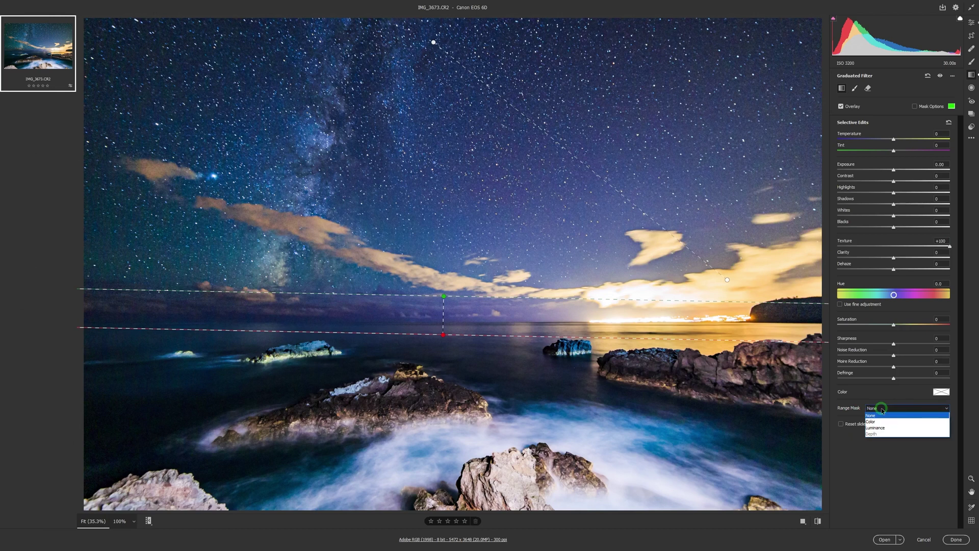
left_click(880, 428)
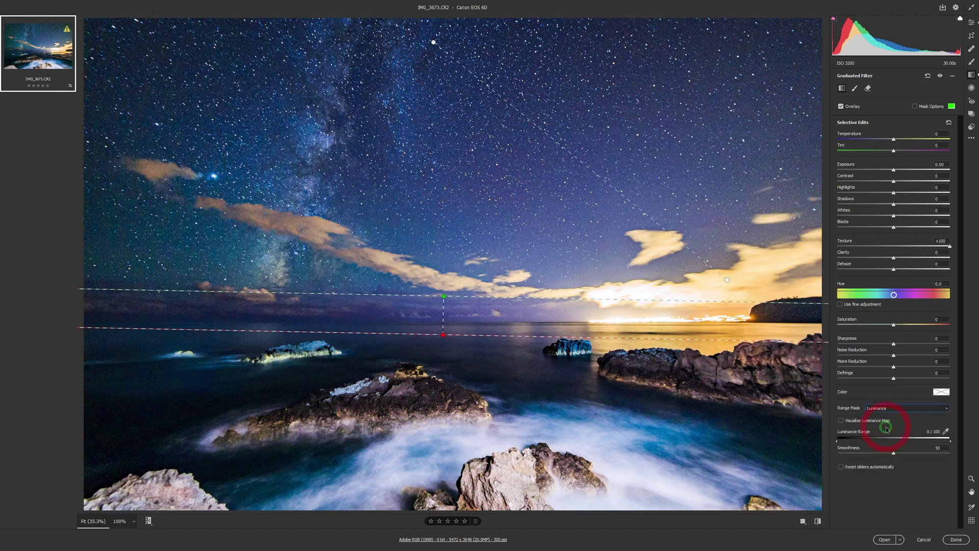
left_click(841, 421)
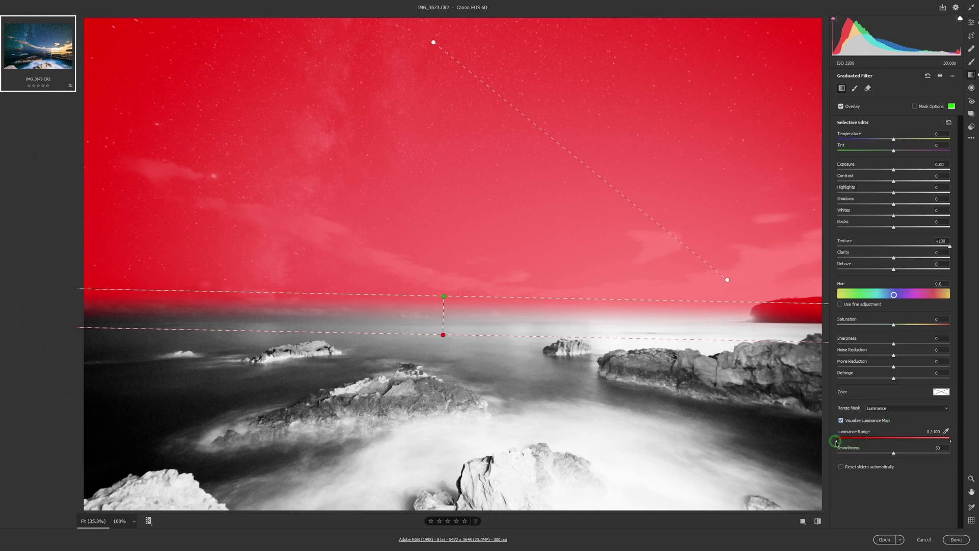
left_click_drag(836, 441, 942, 442)
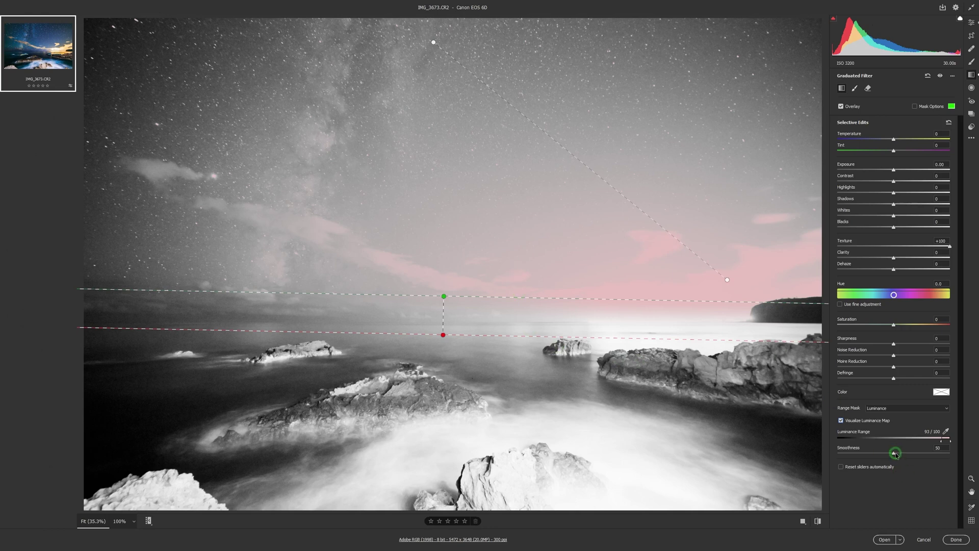
Set the mask Smoothness to 59 and Luminance Range to 89/100, widen and tilt the horizon gradient, and hide the luminance map
mouse_move(893, 454)
left_mouse_down()
mouse_move(910, 453)
mouse_move(859, 455)
mouse_move(902, 453)
left_mouse_up()
left_click_drag(444, 298, 438, 271)
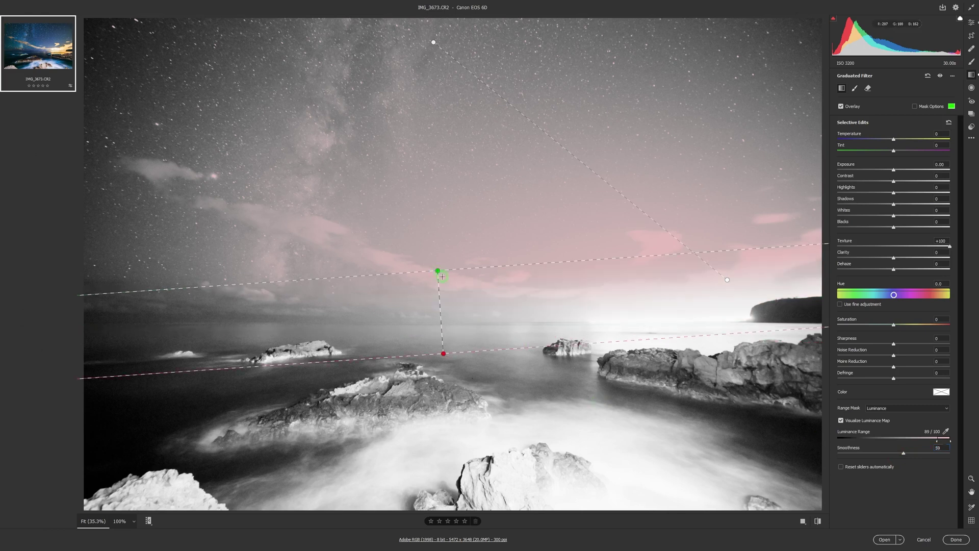
left_click(851, 421)
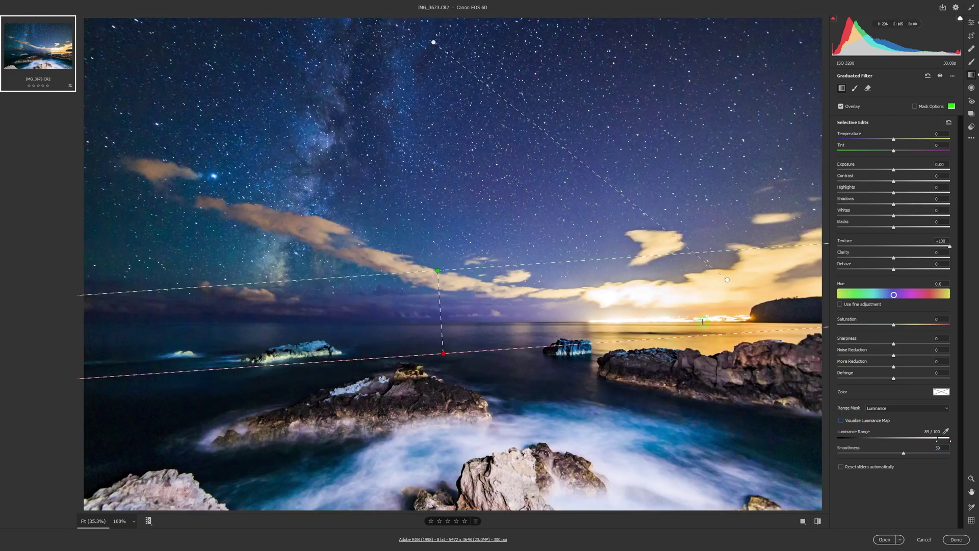
Reduce the horizon filter's Texture to +60 while checking the clouds and stars at 100%
key("ctrl+alt+KP_0")
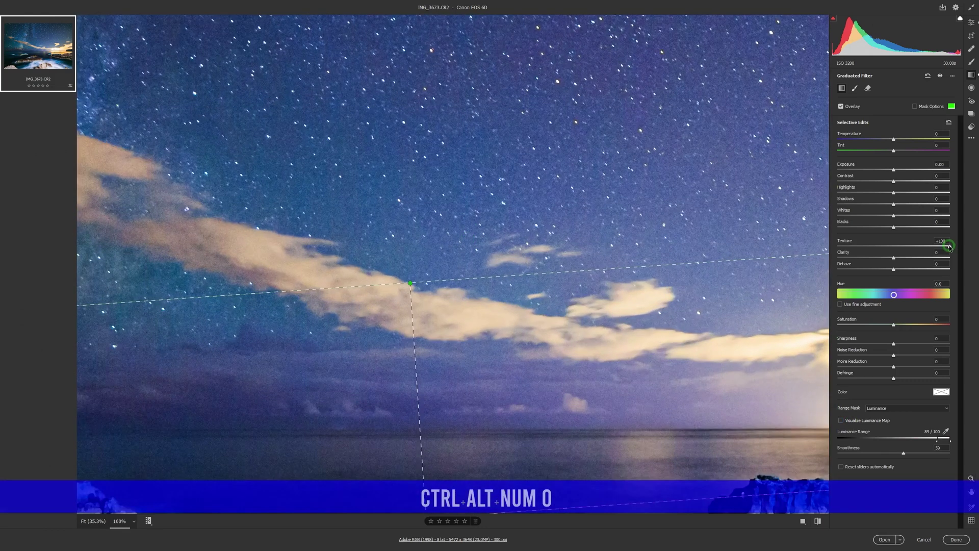
left_click_drag(950, 247, 928, 250)
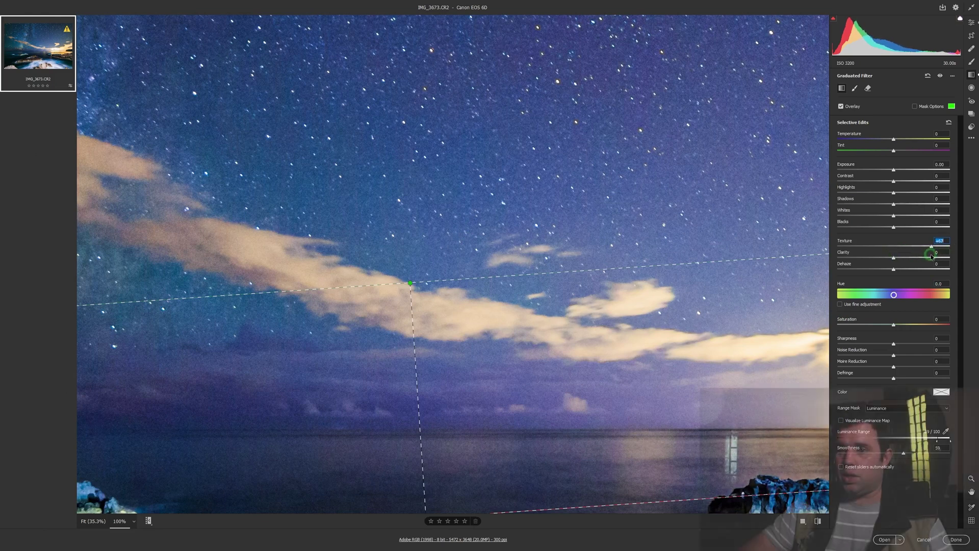
key("ctrl+KP_0")
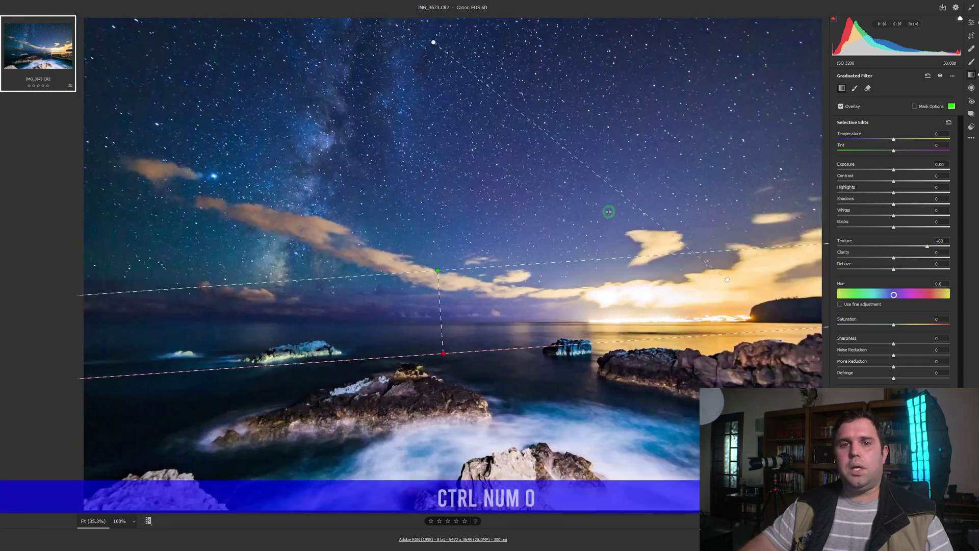
Duplicate the horizon filter, rotate the copy to a short, nearly vertical transition, and move it beyond the photo's left edge
right_click(442, 285)
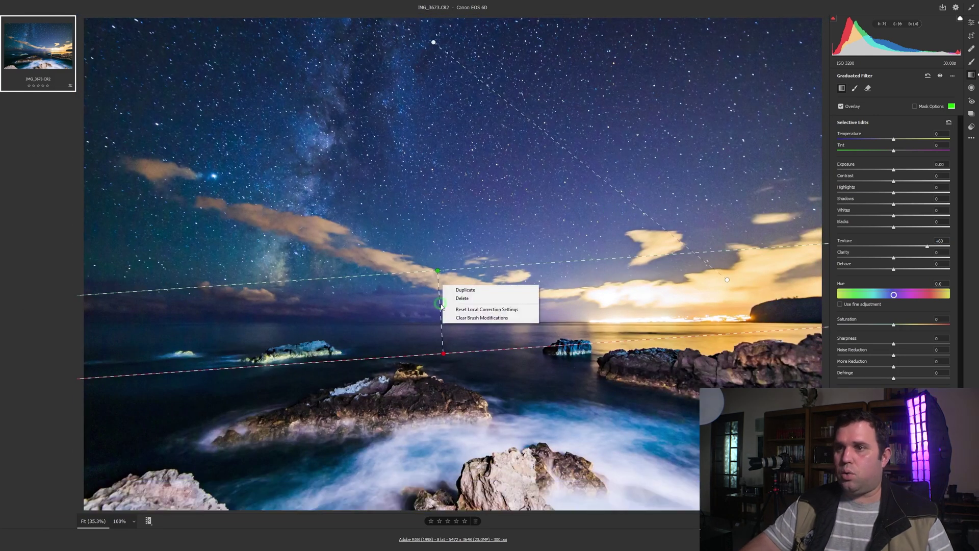
left_click(463, 291)
left_click_drag(440, 301, 507, 302)
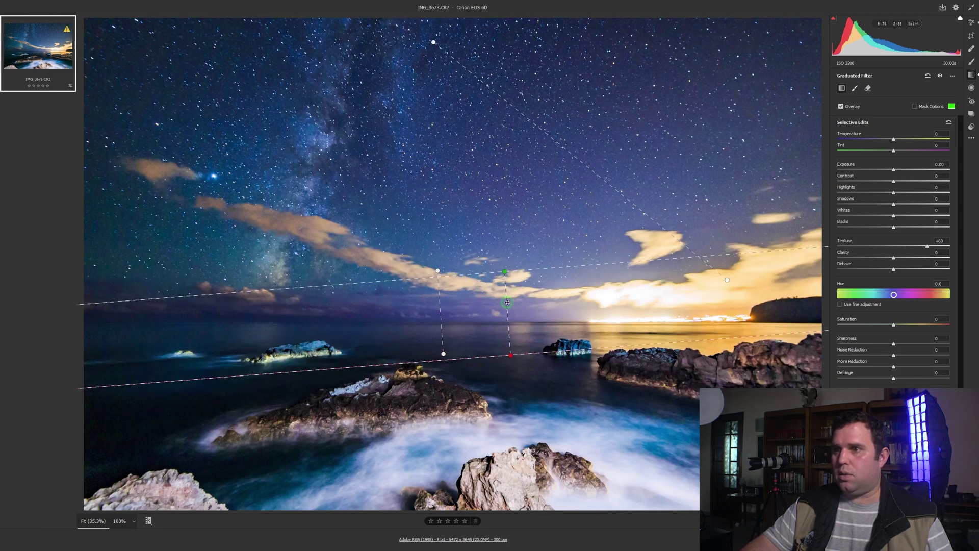
left_click_drag(511, 355, 488, 240)
left_click(521, 288)
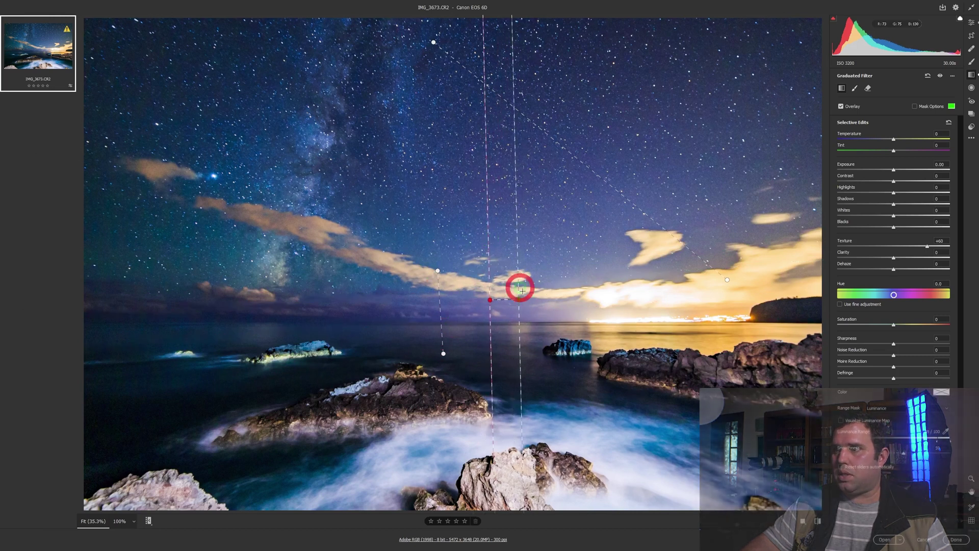
left_click_drag(520, 288, 45, 291)
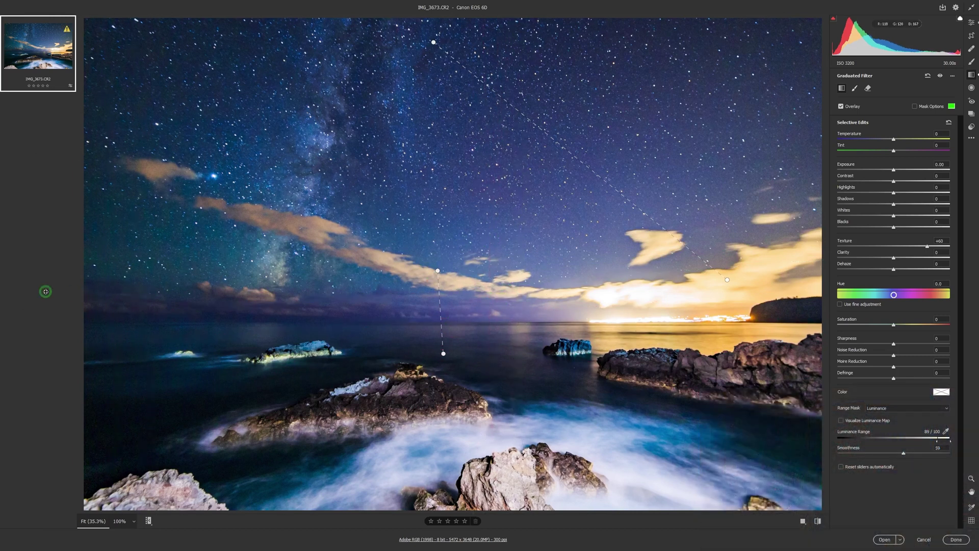
Reset the duplicated filter's range mask to None with the mask overlay shown, and set it to Luminance again
left_click(888, 409)
left_click(887, 415)
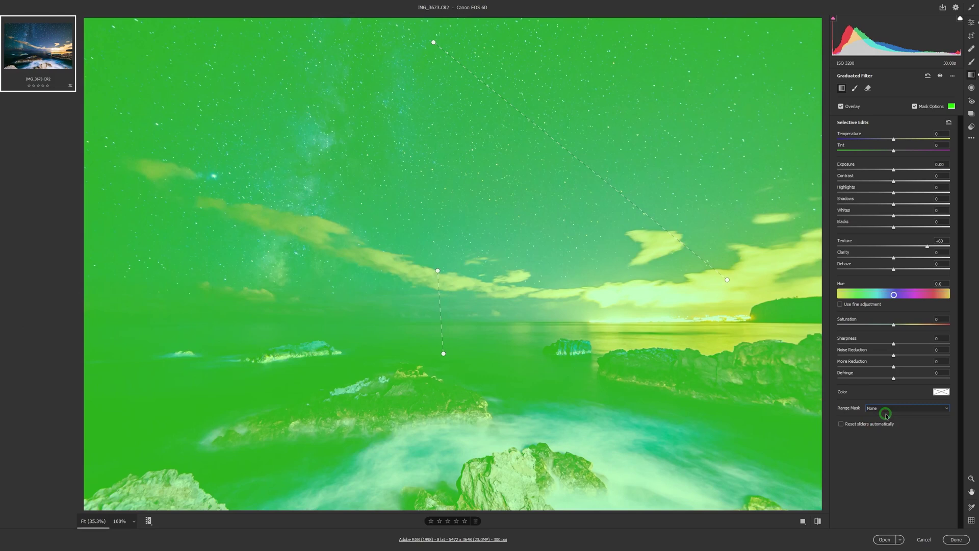
left_click(884, 409)
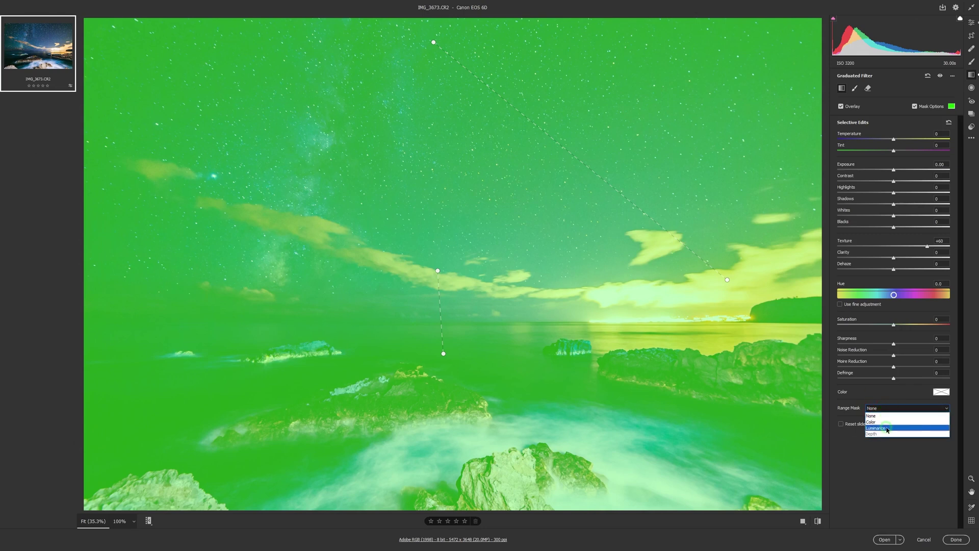
left_click(887, 429)
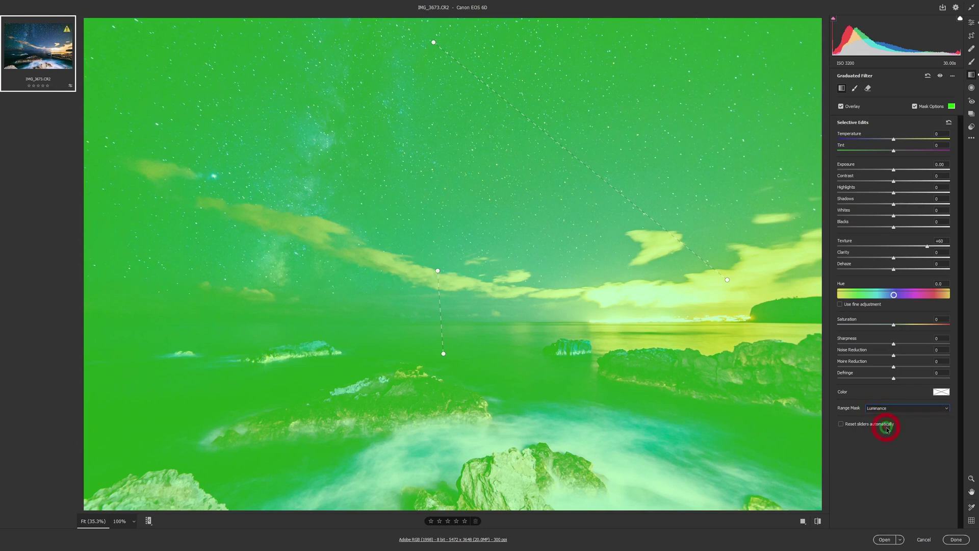
Hide the mask overlay, visualize the luminance map, and set the duplicated filter's Luminance Range to 0/24 to target the shadows
key("y")
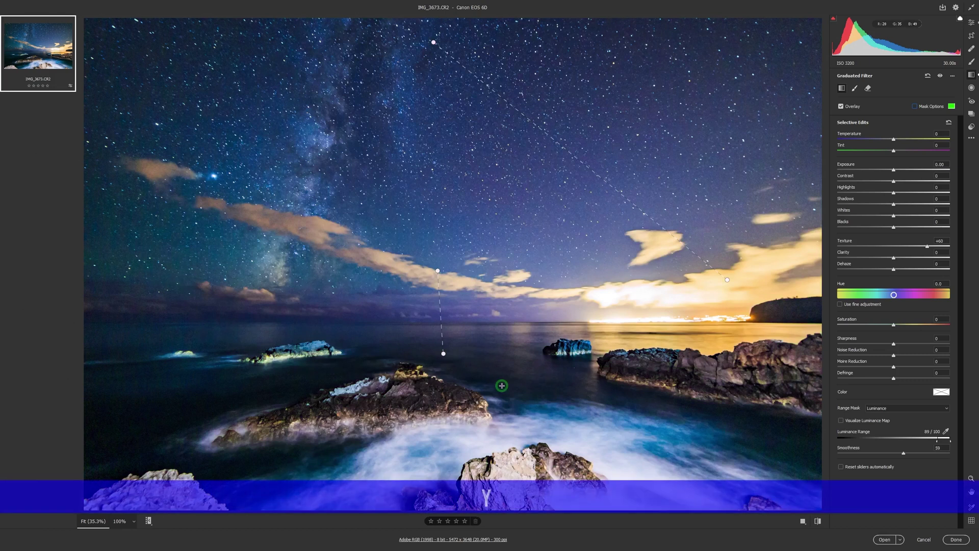
left_click(846, 420)
left_click(938, 442)
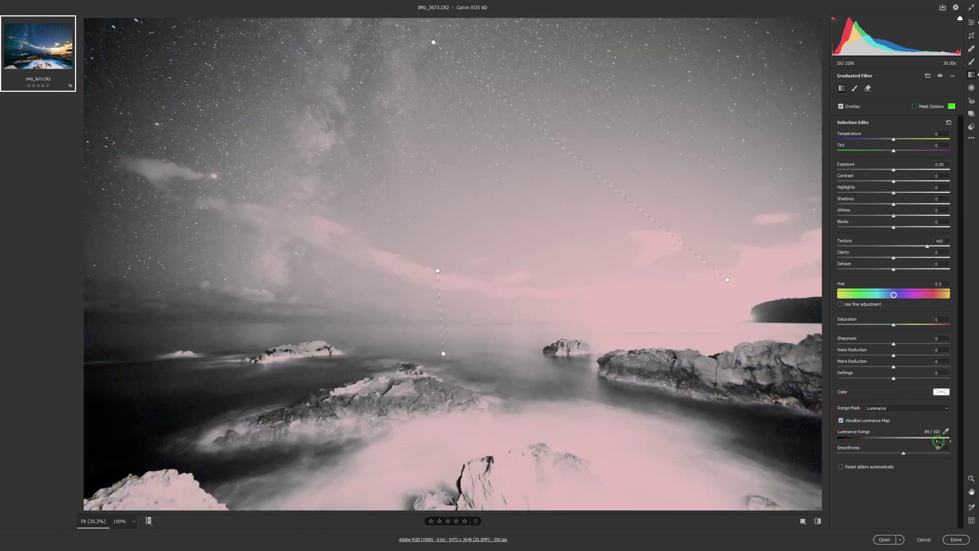
left_click_drag(938, 442, 865, 441)
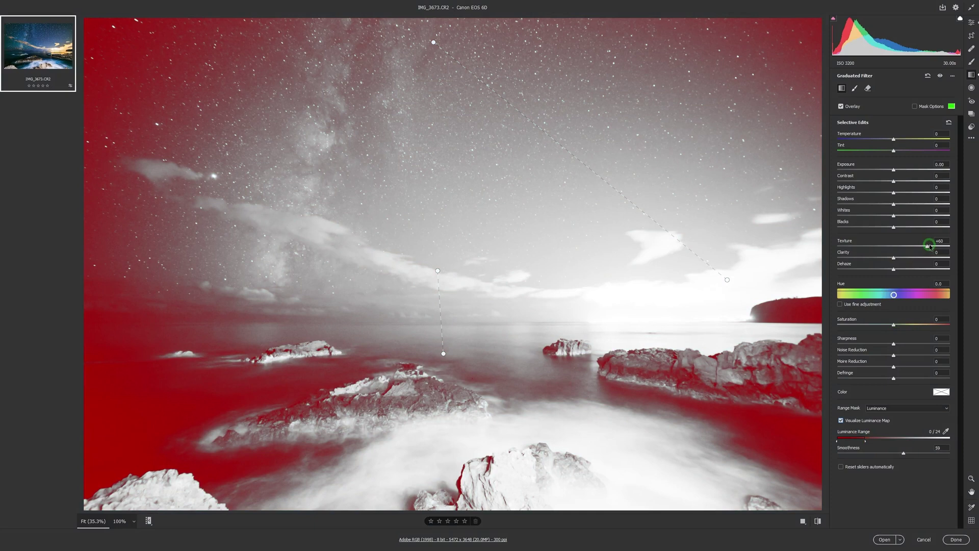
Set the shadow filter's Texture to -70 and its mask Smoothness to 90, and hide the luminance map
left_click_drag(927, 247, 854, 248)
left_click_drag(880, 451, 939, 451)
left_click(840, 421)
Lower the shadow filter's Texture to -93 while checking the dark headland and rocks at 200%, and return to the full photo
key("space")
left_click_drag(635, 339, 362, 335)
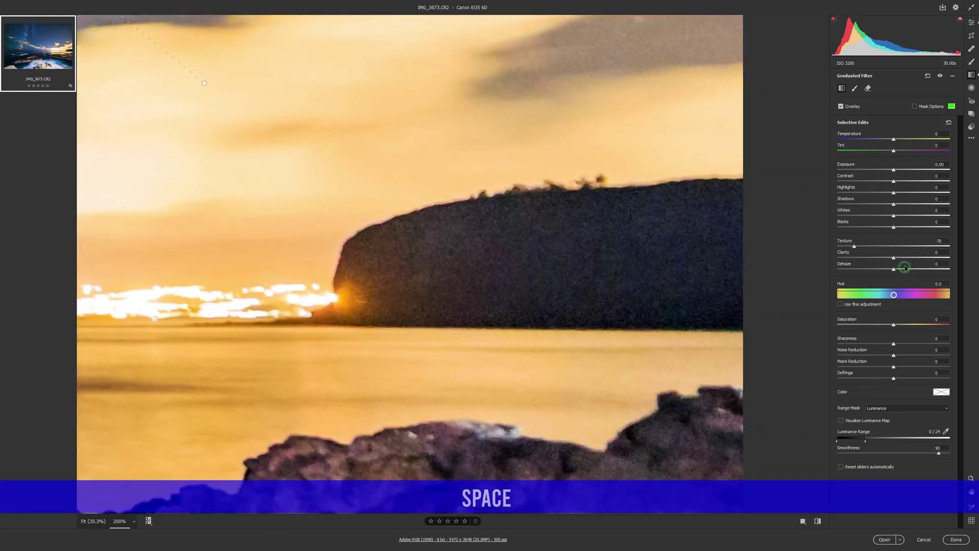
mouse_move(857, 246)
left_mouse_down()
mouse_move(792, 250)
mouse_move(914, 256)
mouse_move(852, 258)
mouse_move(840, 256)
mouse_move(875, 253)
mouse_move(836, 254)
mouse_move(851, 250)
mouse_move(842, 247)
left_mouse_up()
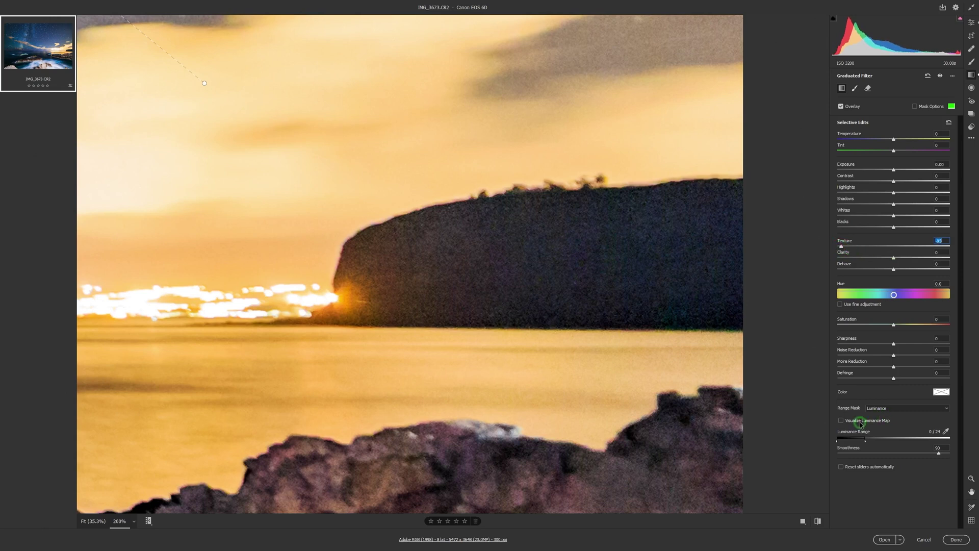
left_click(861, 423)
key("ctrl+KP_0")
left_click(855, 419)
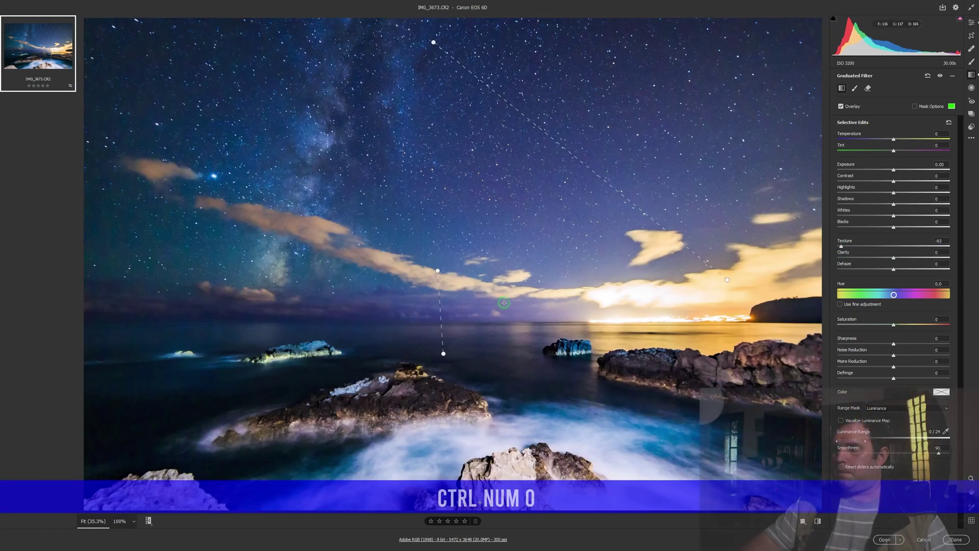
Leave the graduated filter and compare the before and after versions side by side, examining noise in the stars, clouds and sea up close
key("e")
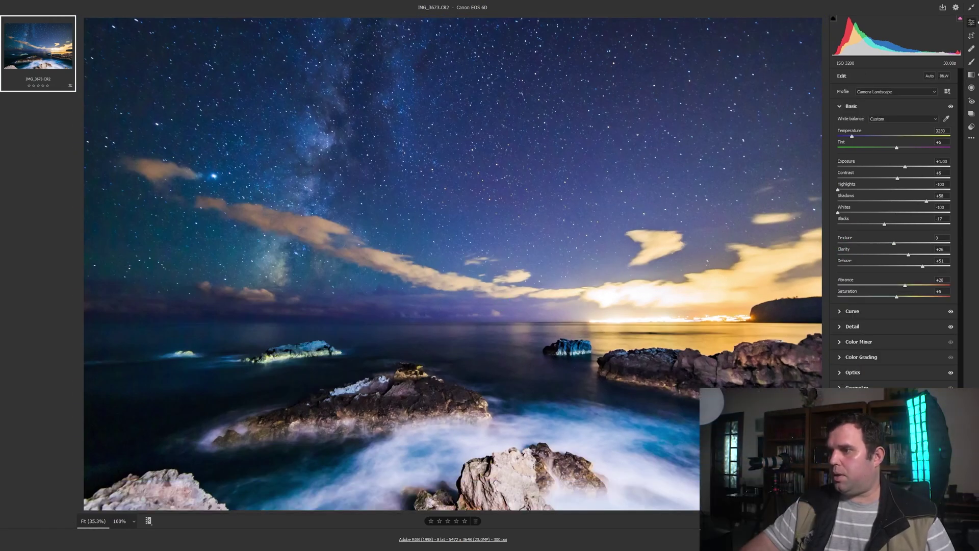
key("q")
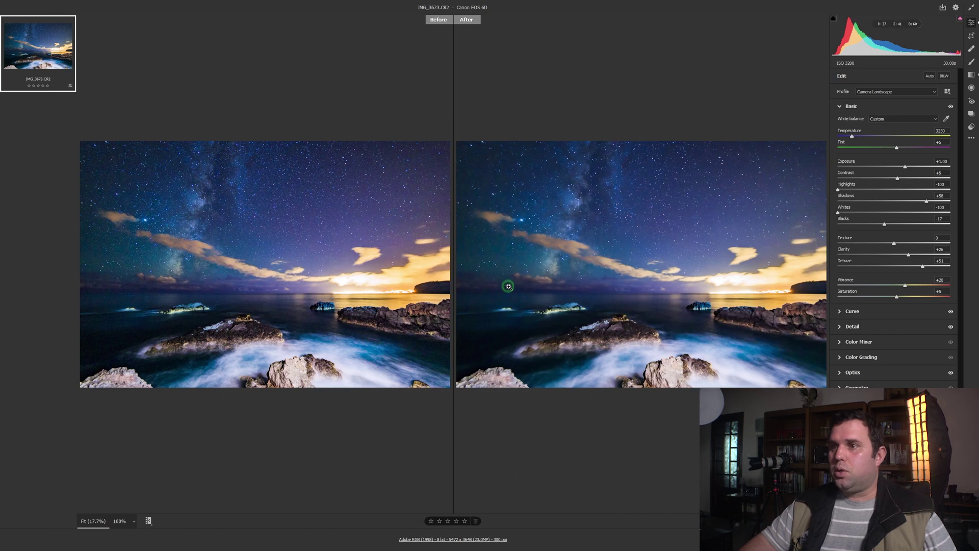
left_click(612, 234)
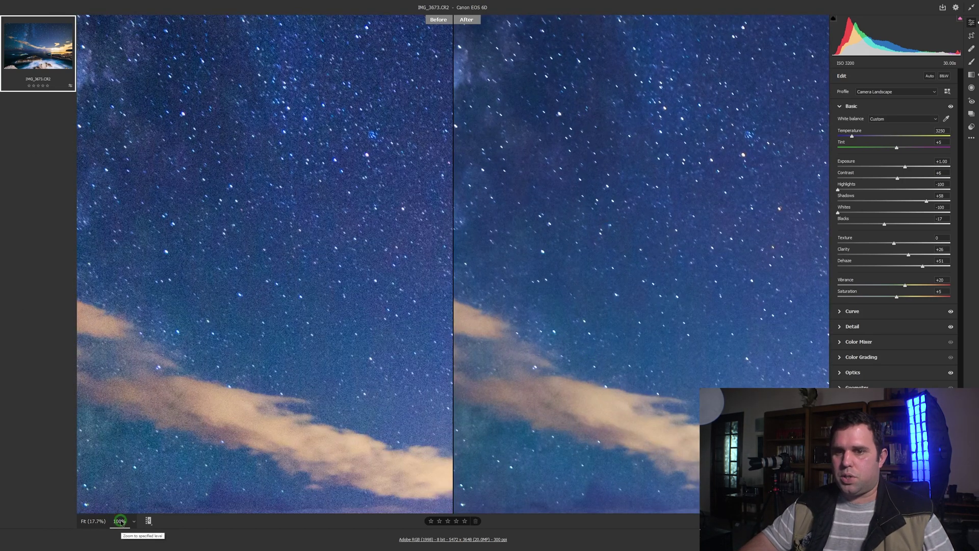
key("space")
left_click(534, 324)
left_click_drag(603, 352, 573, 393)
left_click(596, 274)
left_click_drag(596, 273, 570, 224)
left_click(587, 244)
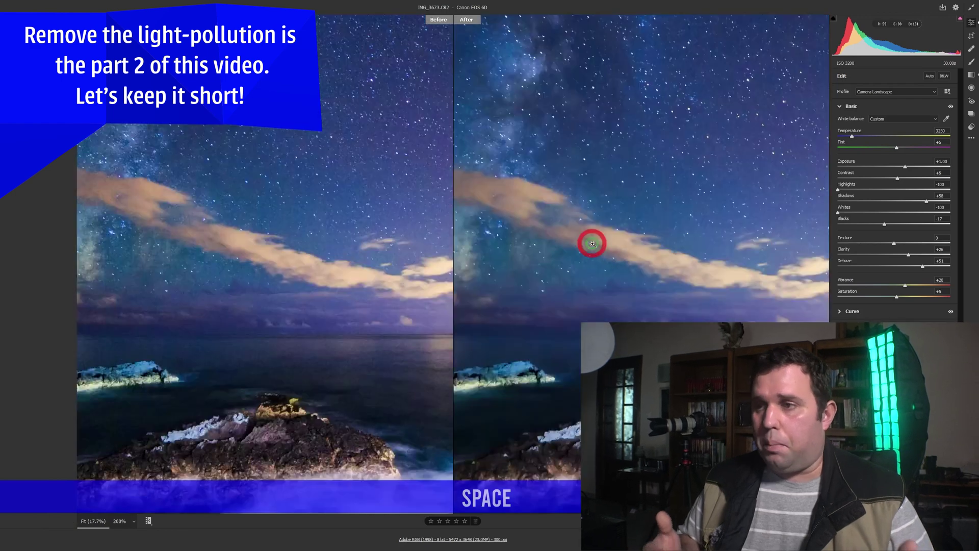